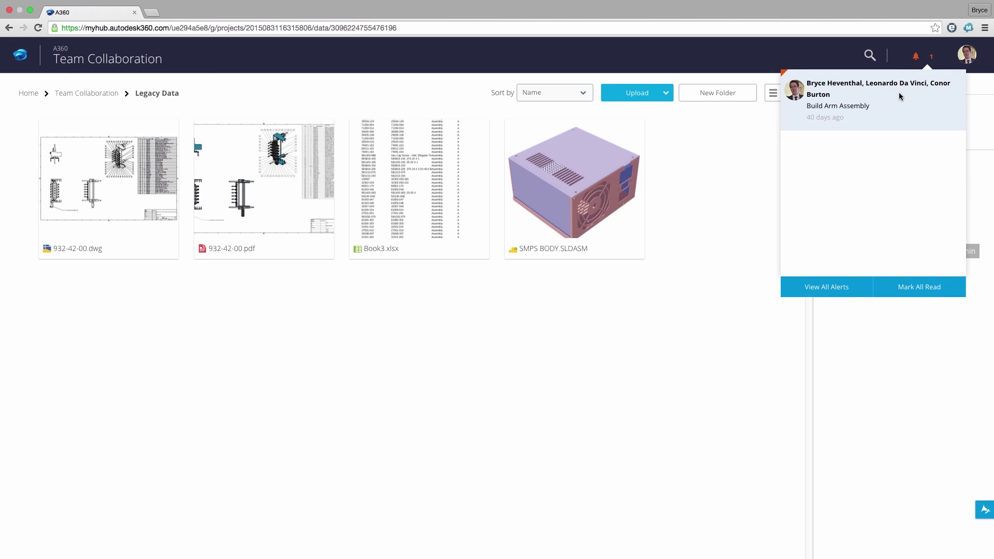
Search for 'Build Arm' and open Build Arm Assembly to review its Where Used designs and Drawings.
click(871, 57)
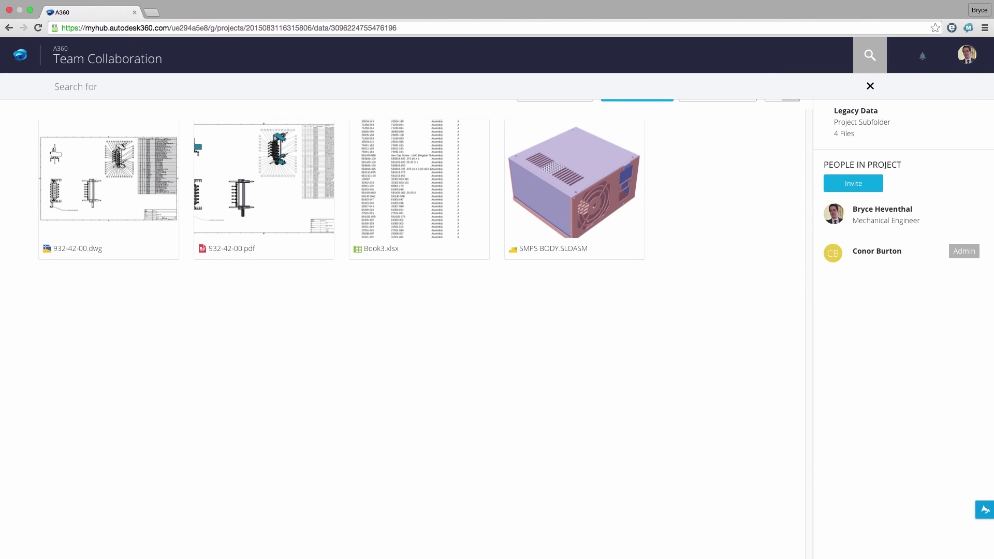
text(Build Arm)
key(Down)
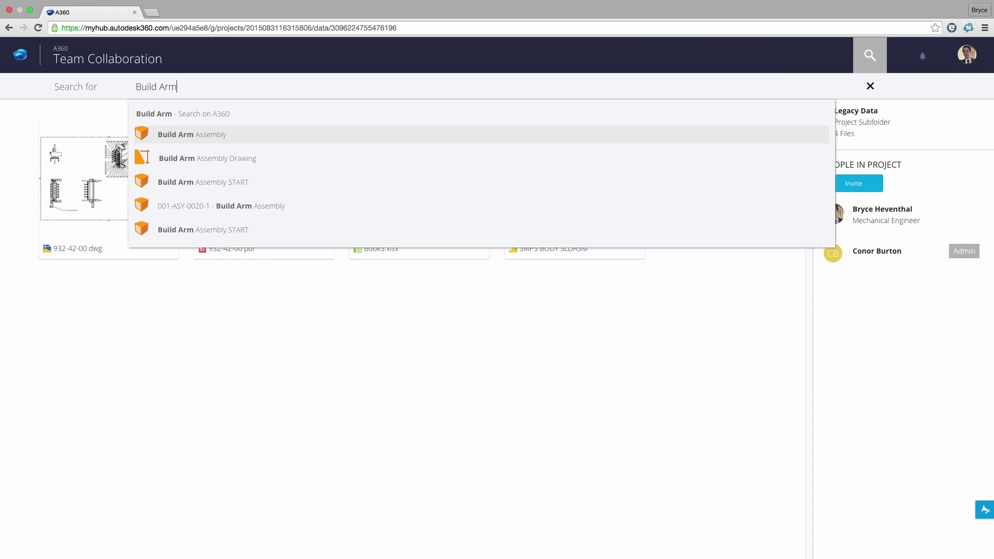
key(Return)
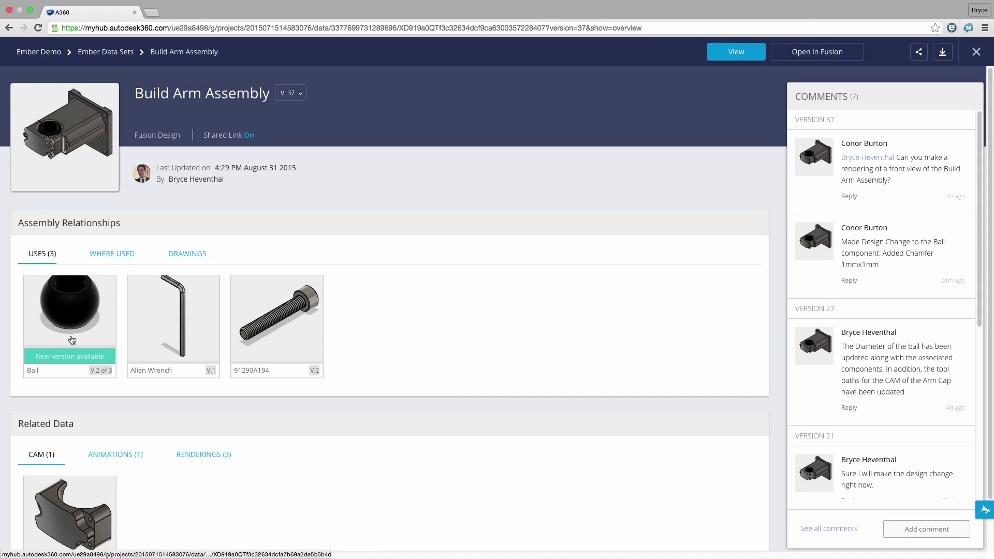
click(113, 253)
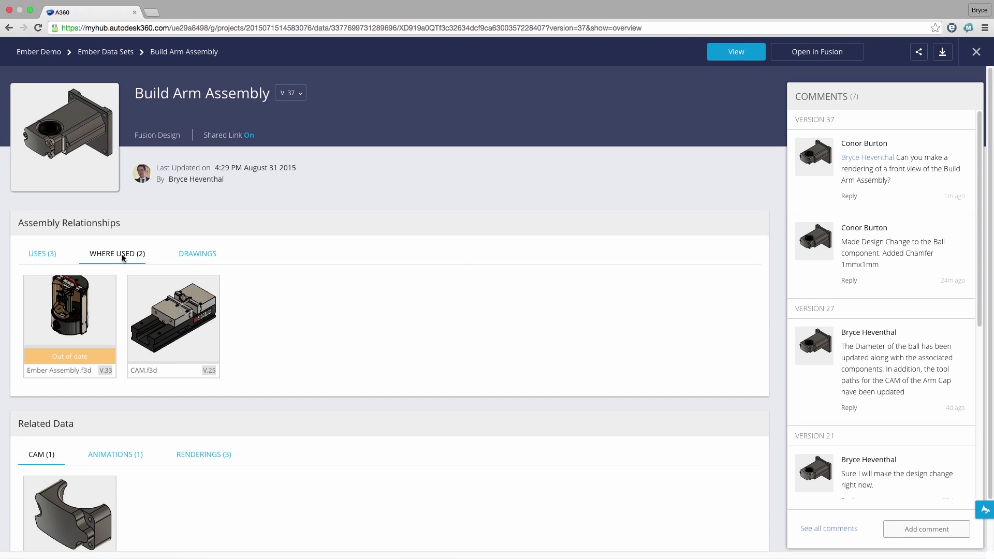
click(196, 256)
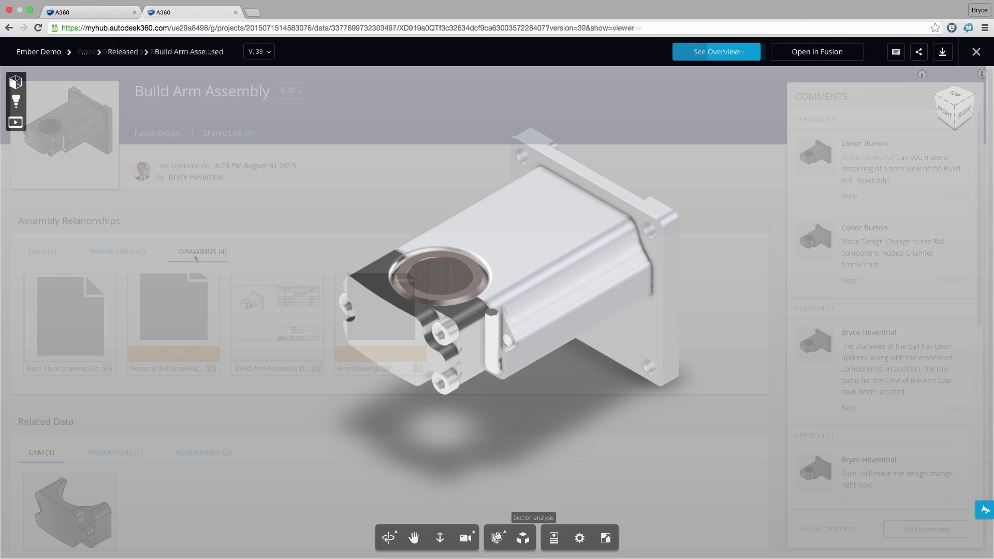
Section the released model with an X plane and rotate the plane to recut it.
click(497, 537)
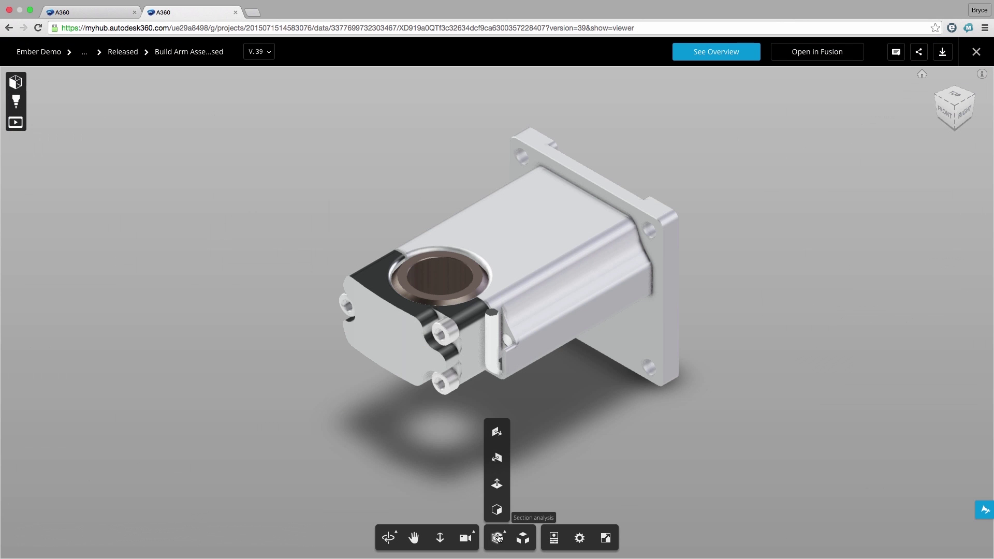
click(499, 431)
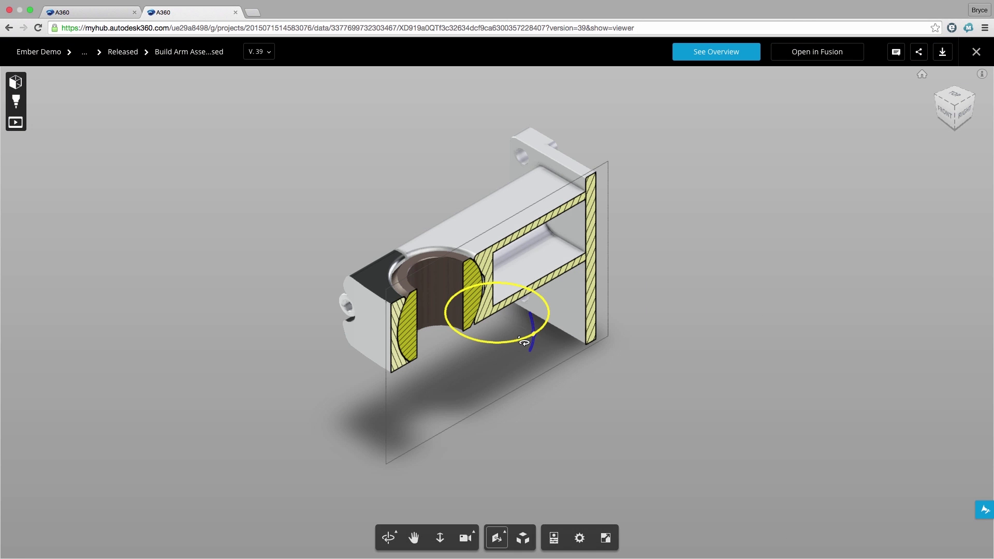
drag(523, 342, 520, 345)
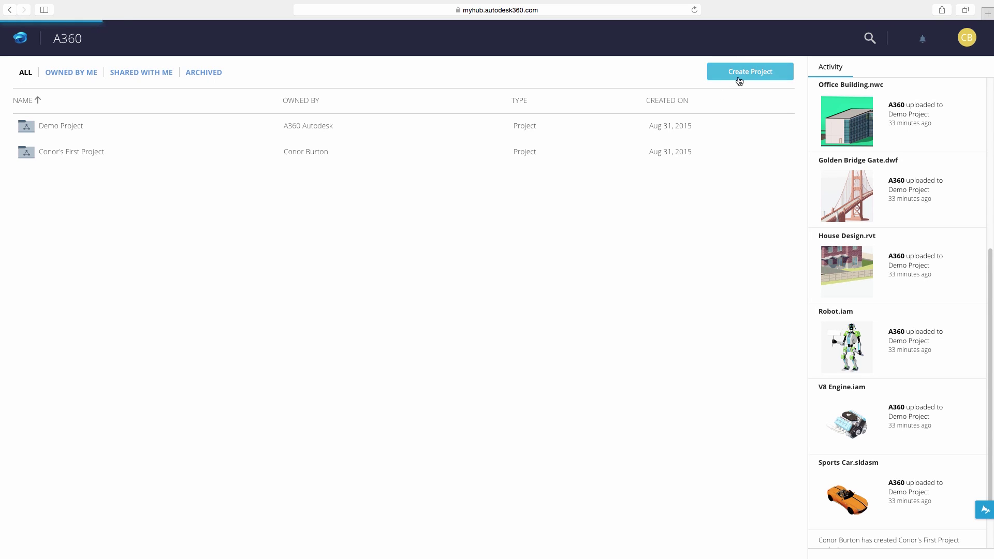
Create the 'Team Collaboration' project with a cloud-collaboration purpose and the third avatar.
click(735, 78)
text(Team Collaboration)
click(363, 259)
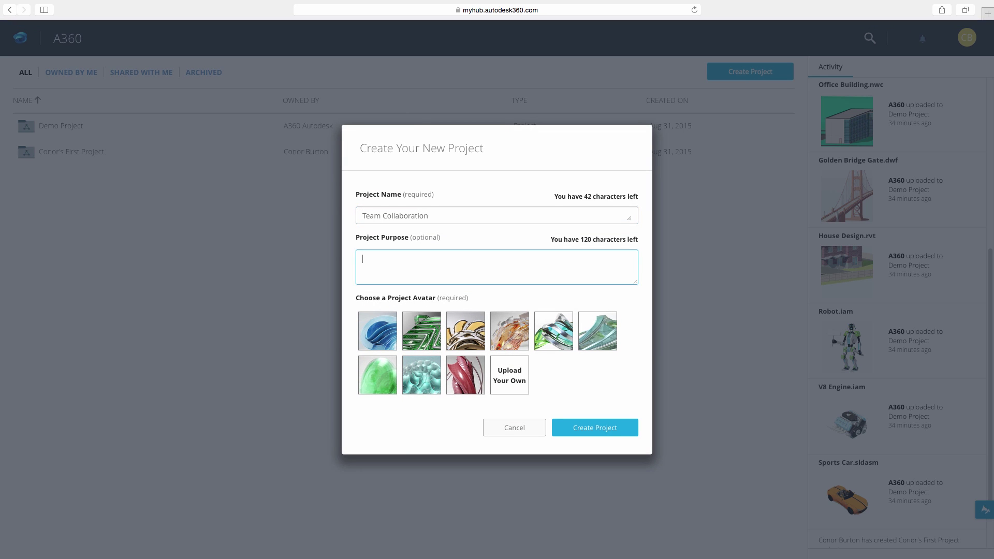
text(Useethe Cloud to collaborate on designs)
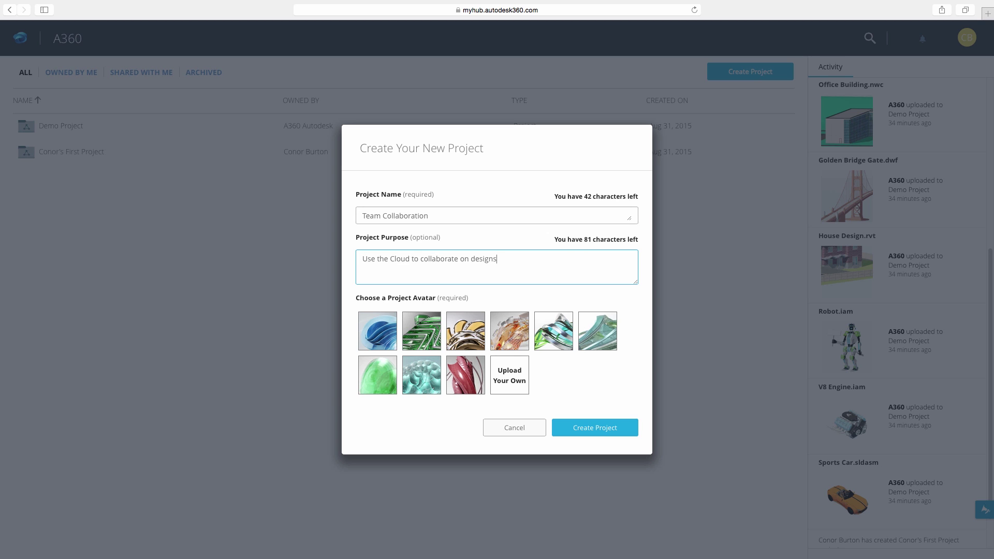
click(474, 324)
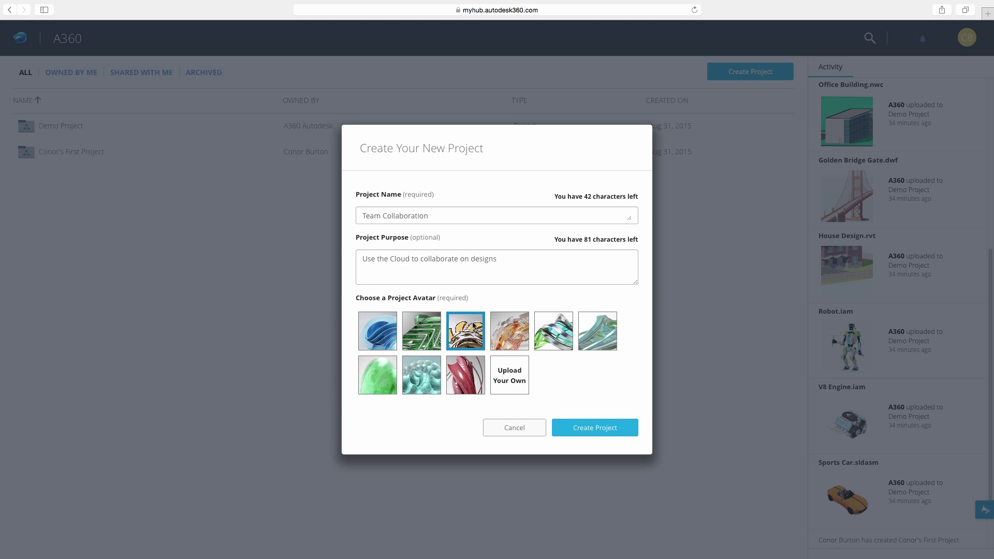
click(580, 428)
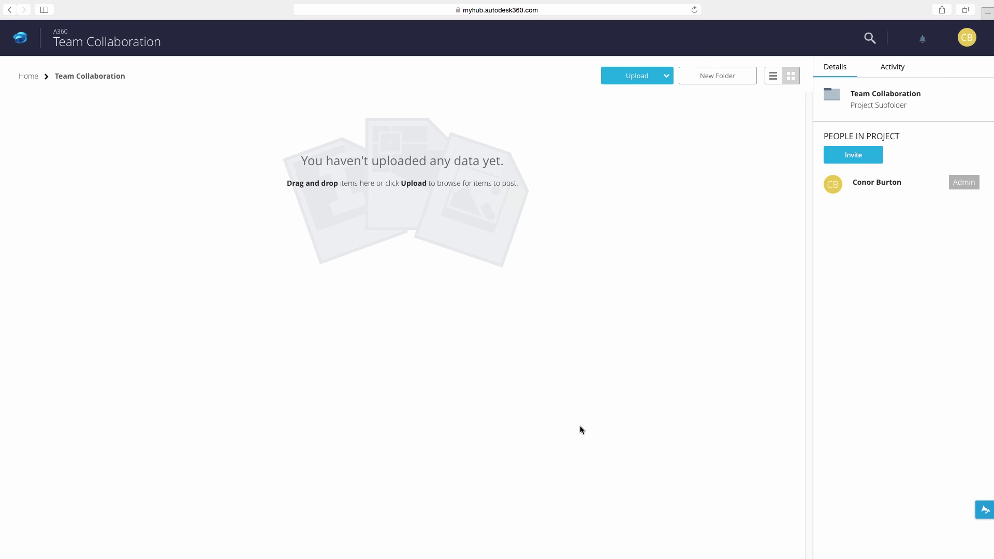
Invite the mechanical engineer to the project by entering their e-mail address.
click(869, 160)
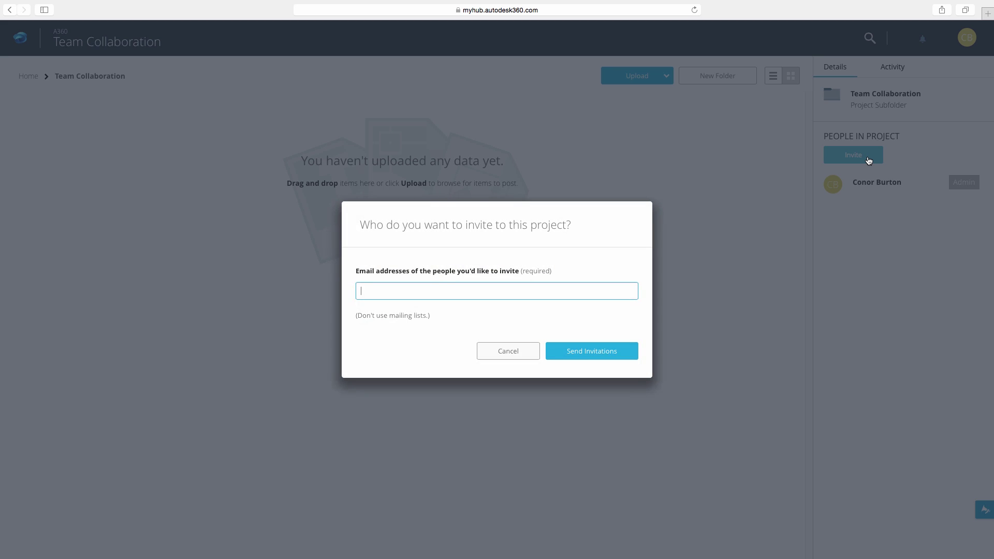
click(589, 352)
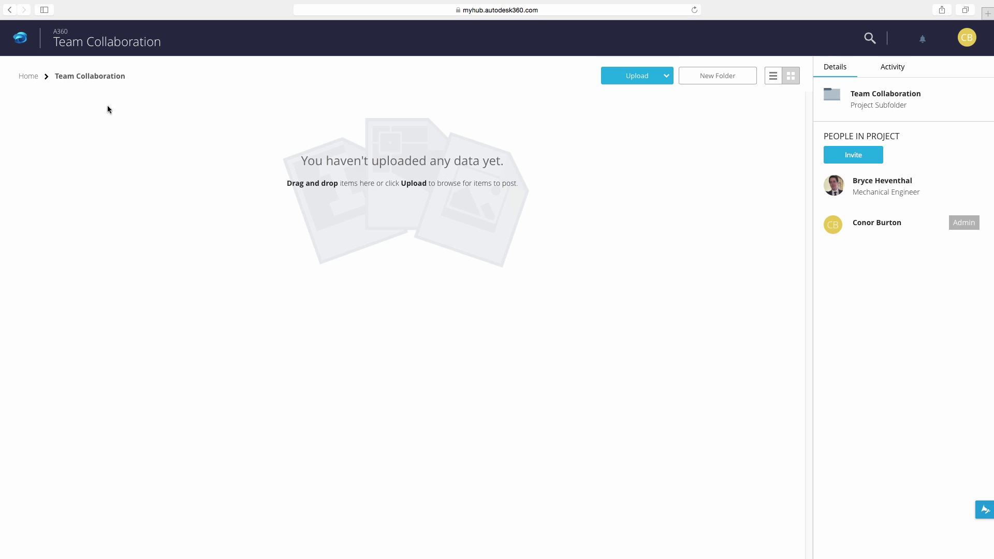
Archive the older personal first project, then open Team Collaboration from the pinned projects.
click(30, 77)
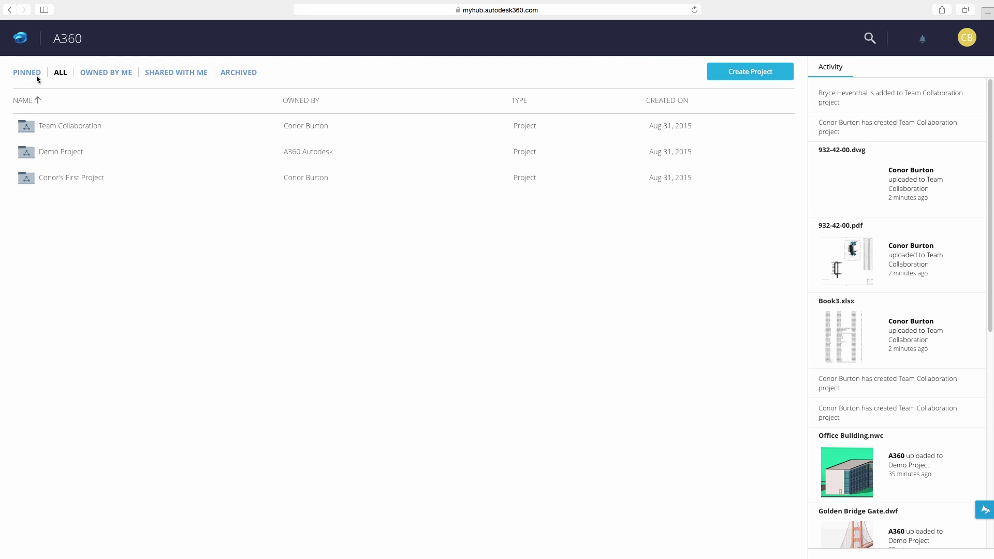
click(247, 155)
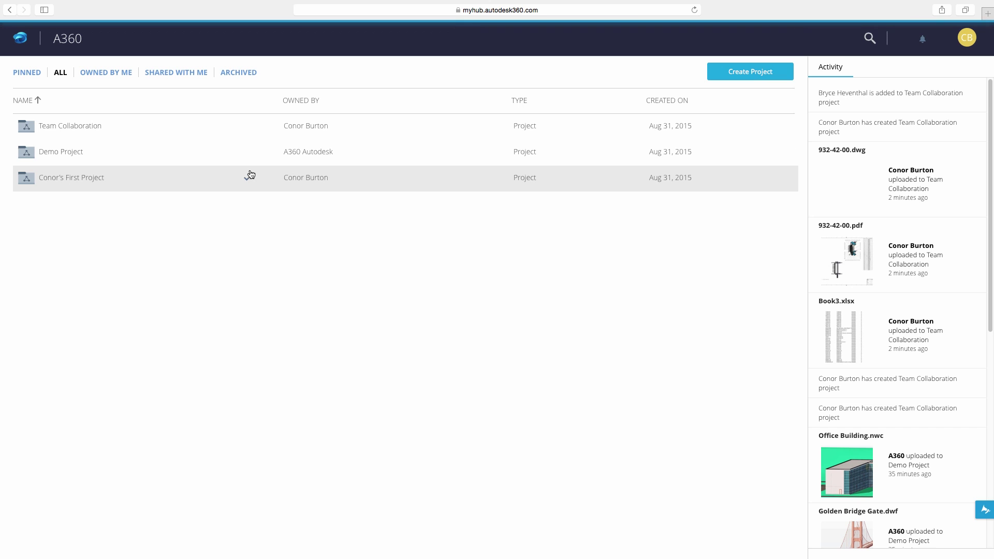
click(248, 180)
click(235, 239)
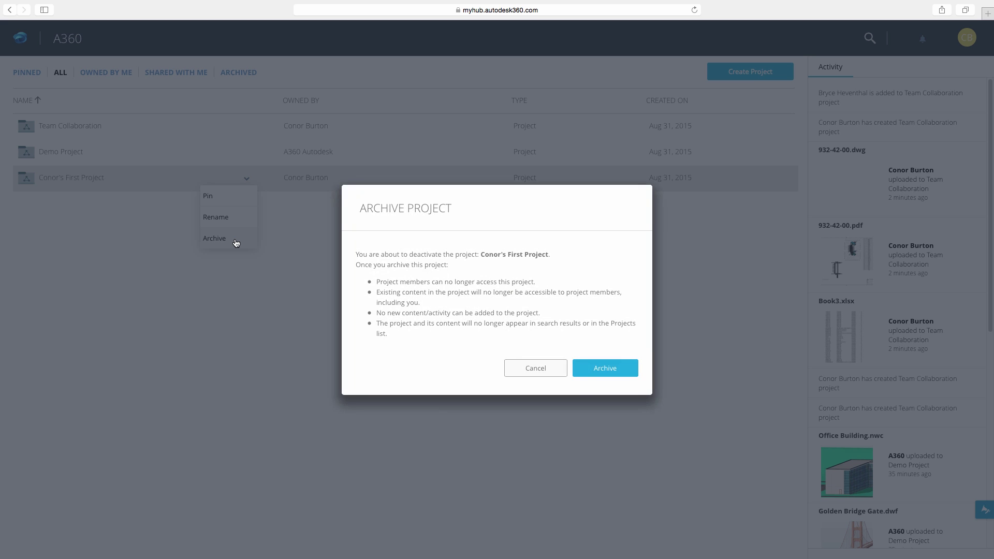
click(600, 368)
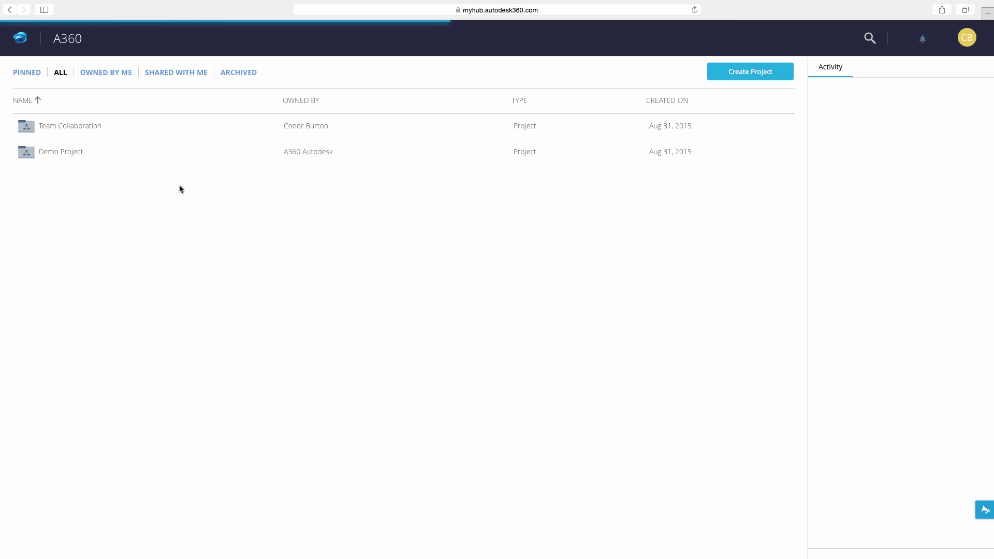
click(31, 74)
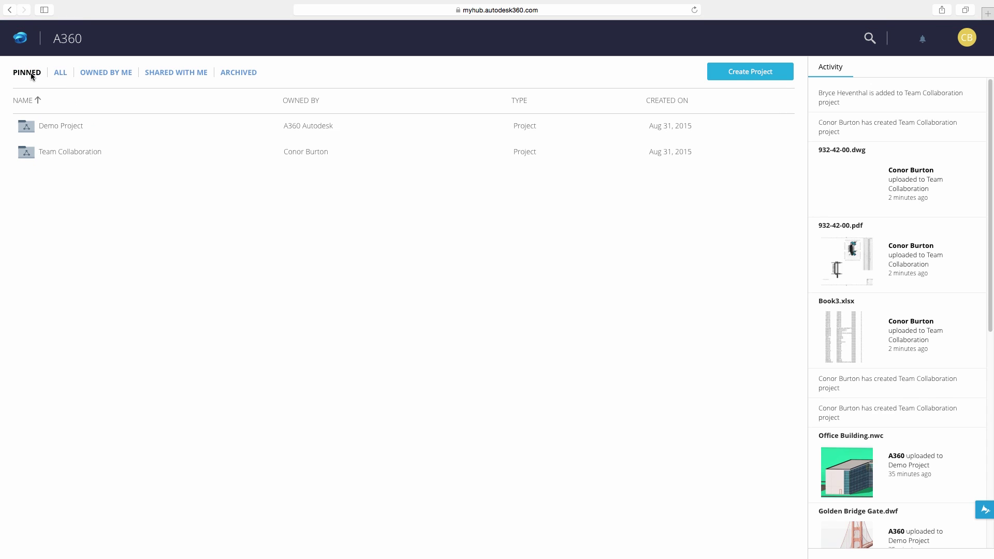
click(71, 152)
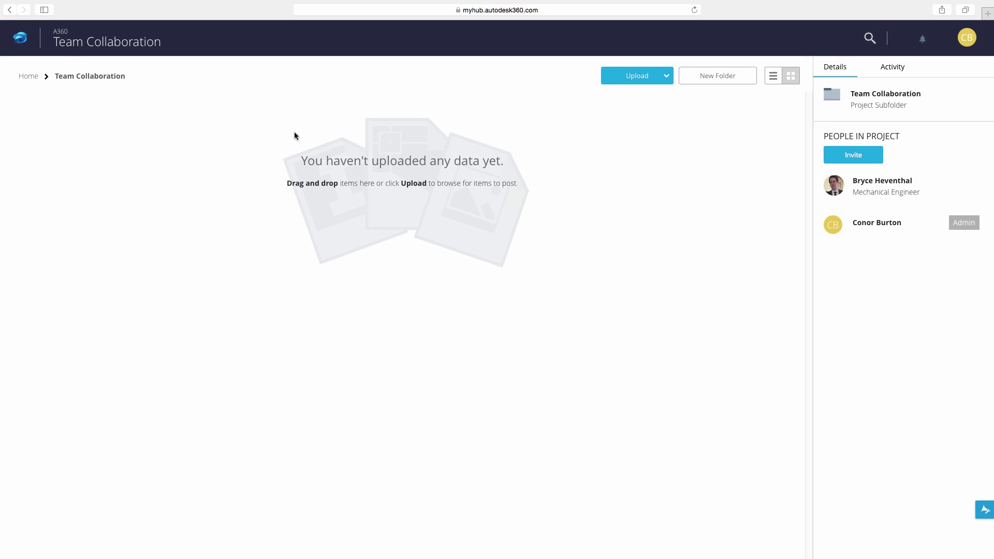
Create a 'Legacy Data' folder in Team Collaboration and open it.
click(709, 78)
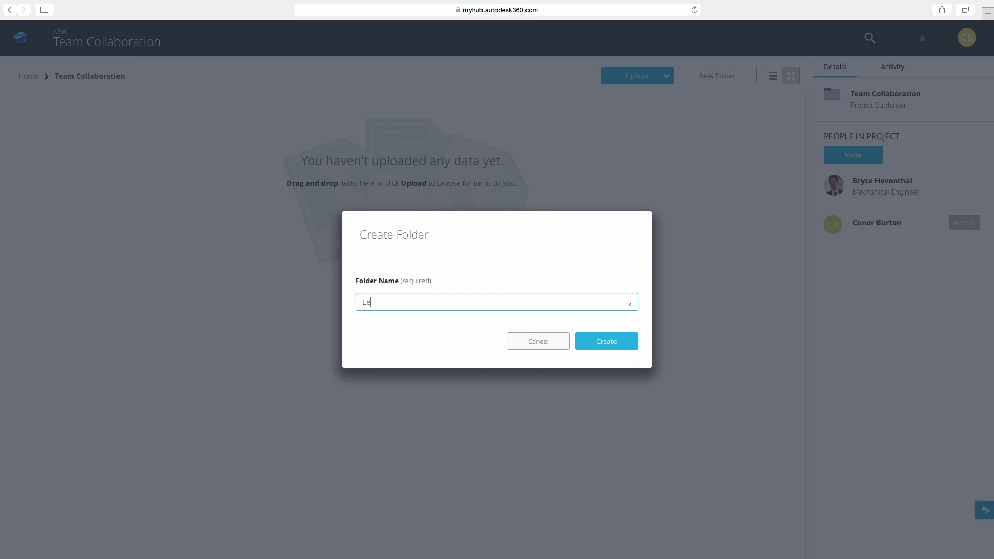
text(Legacy Data)
key(Return)
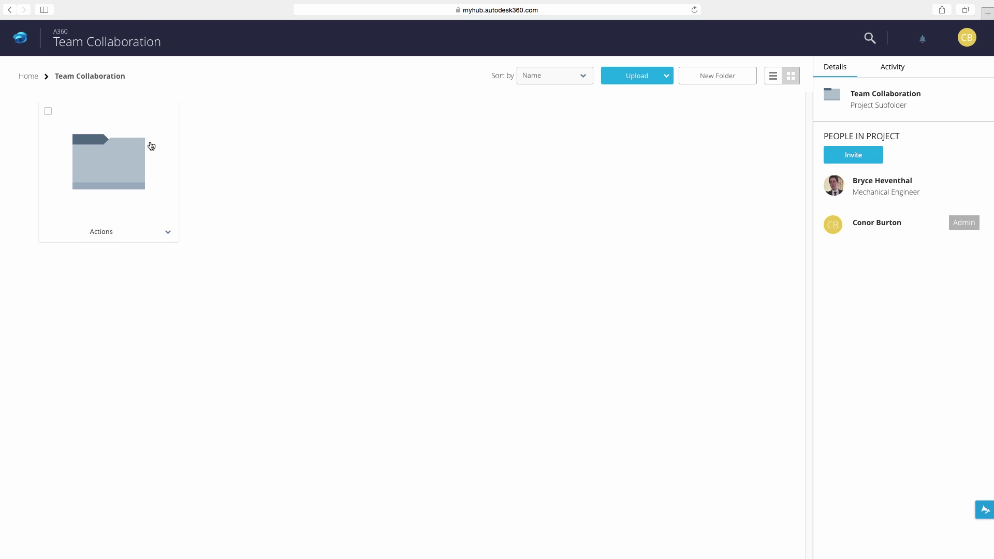
click(150, 145)
Upload 932-42-00.dwg, 932-42-00.pdf and Book3.xlsx from the Imported Data folder.
click(637, 75)
click(629, 99)
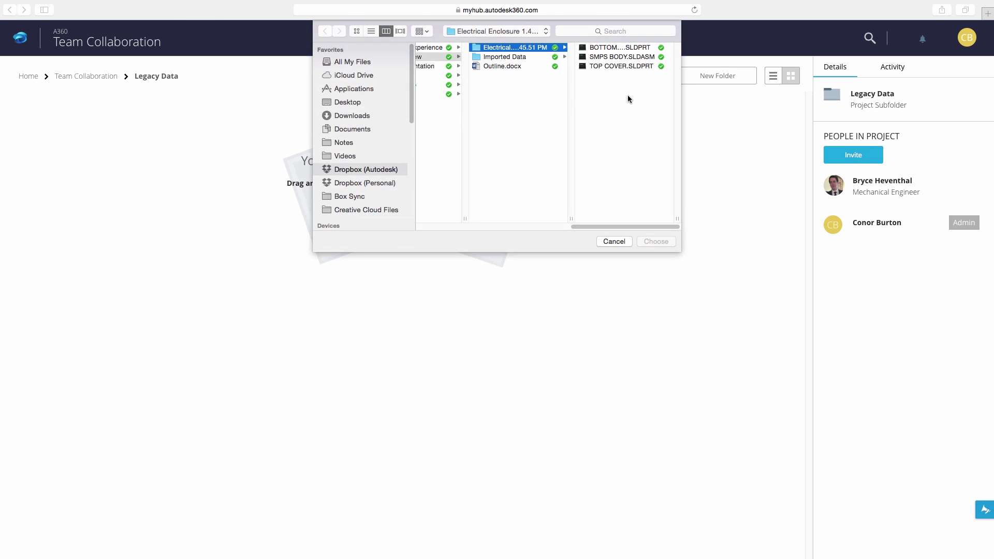
click(553, 57)
click(603, 49)
shift+click(528, 66)
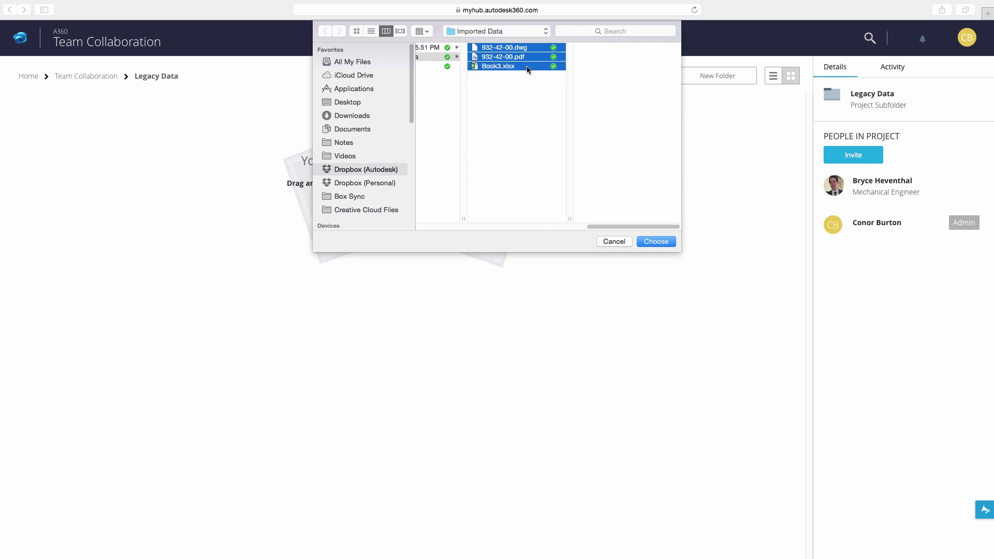
click(654, 242)
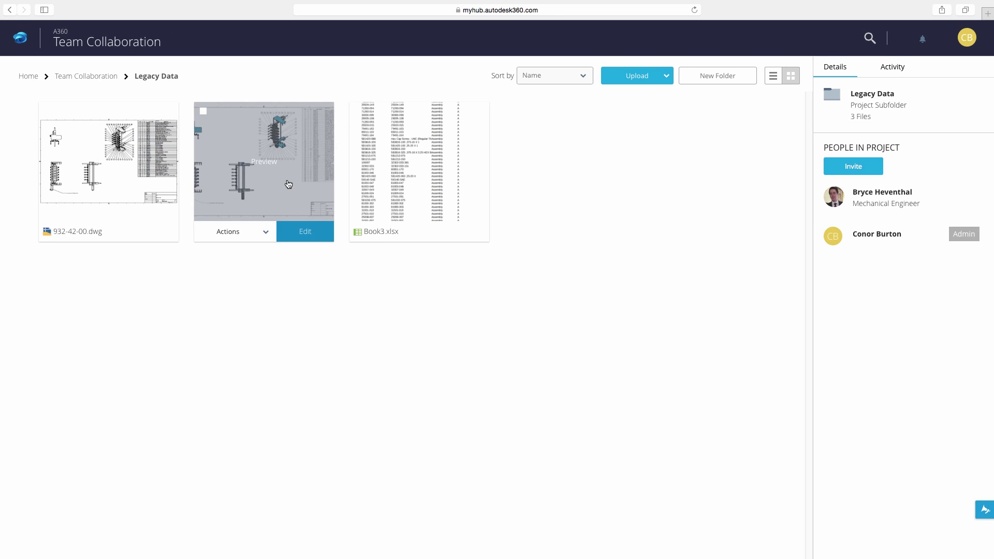
Preview the 932-42-00.pdf drawing, then return to the Legacy Data folder.
click(288, 185)
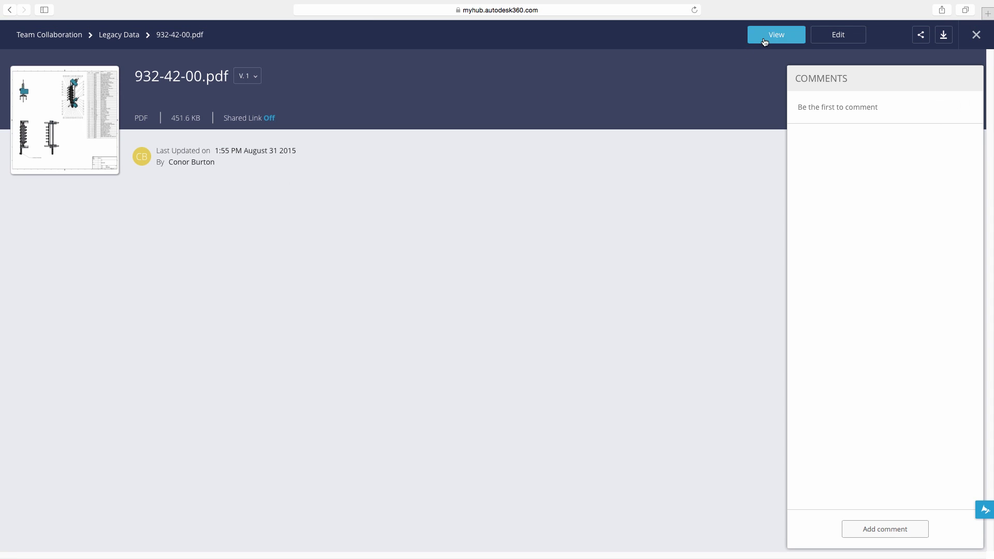
click(772, 35)
scroll(685, 186, up, 5)
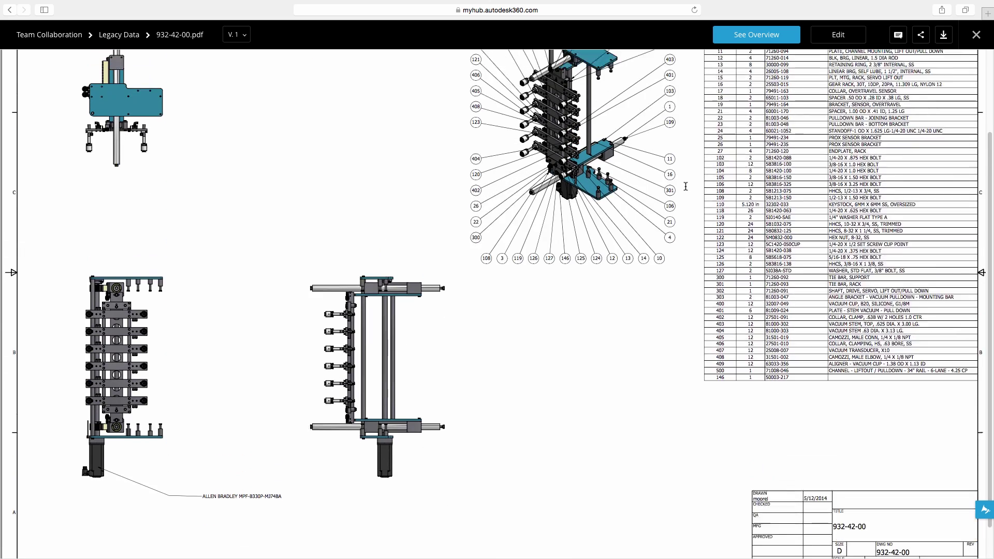
scroll(685, 186, down, 5)
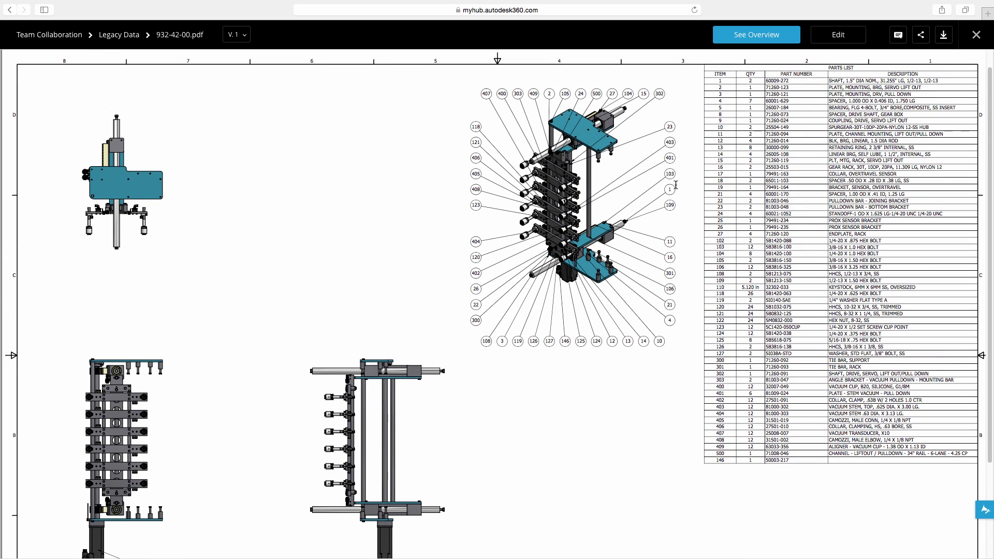
click(119, 34)
Upload the Electrical Enclosure assembly files with SMPS BODY.SLDASM as the top-level file.
click(666, 76)
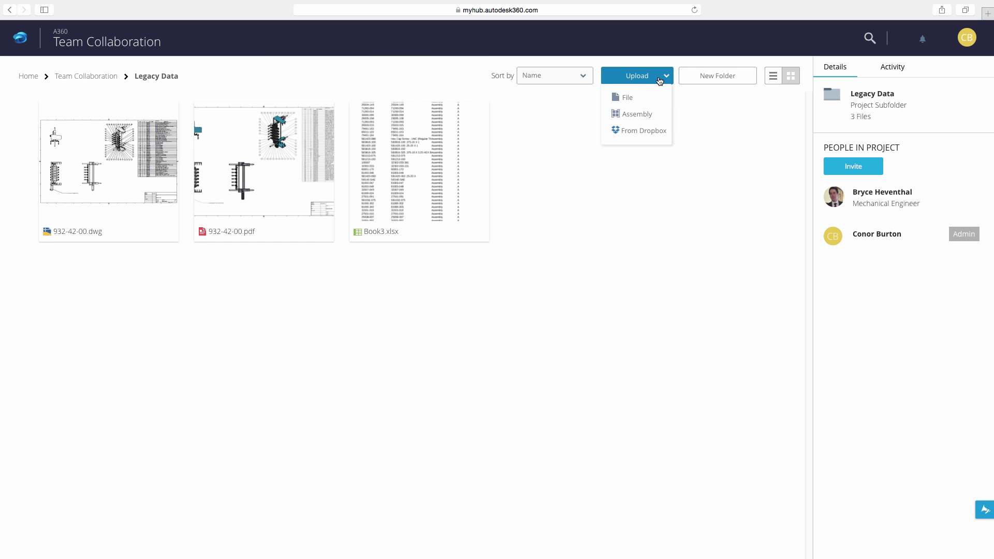
click(652, 117)
click(550, 48)
click(607, 47)
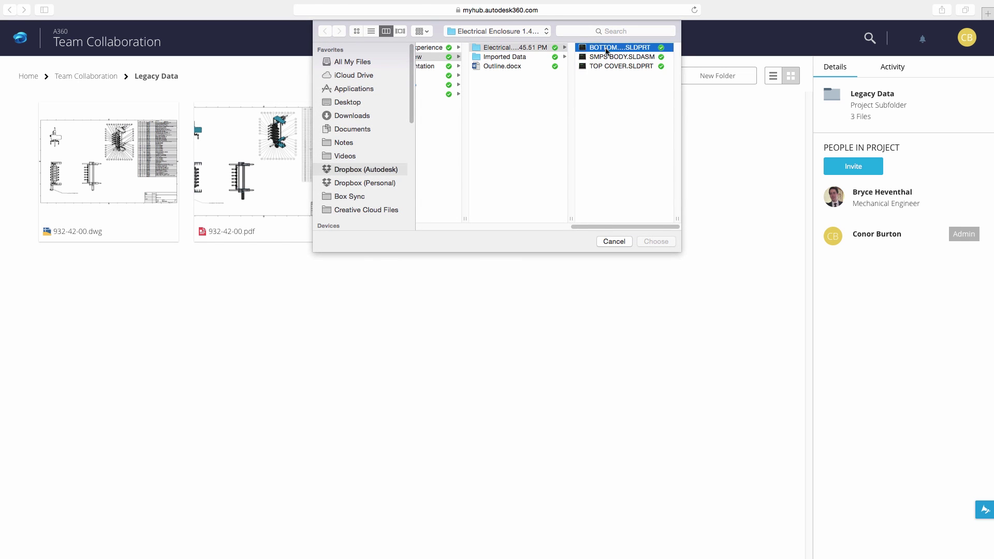
shift+click(528, 67)
click(654, 242)
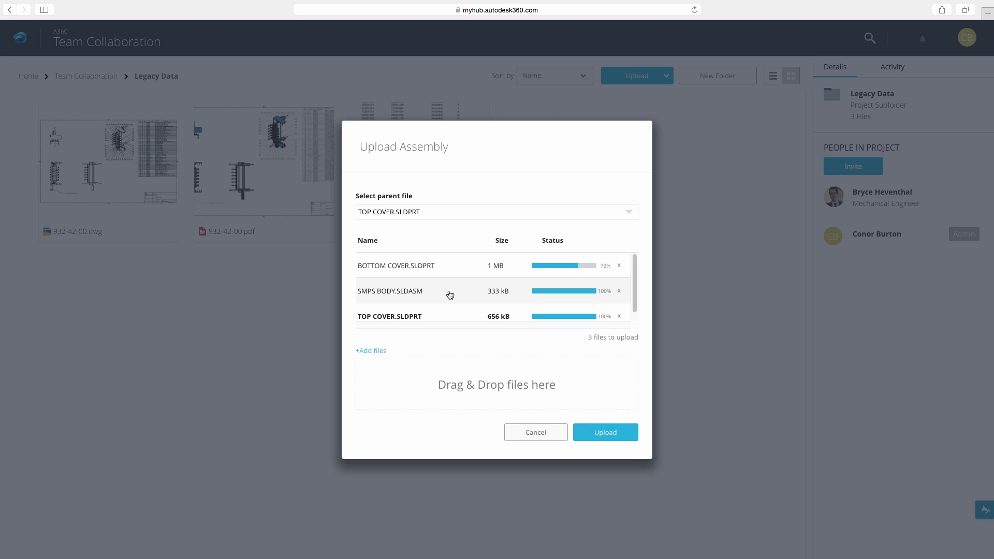
click(449, 293)
click(607, 431)
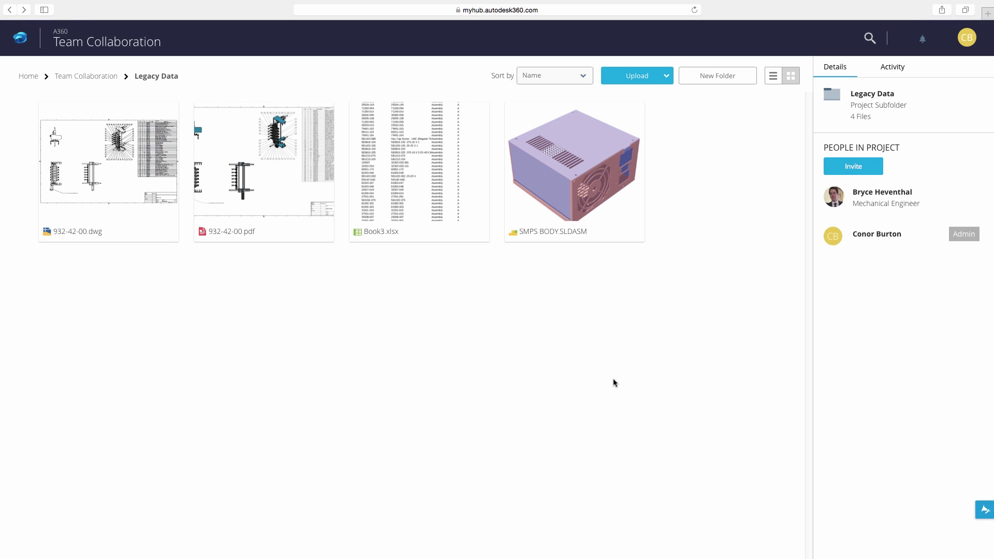
View the SMPS BODY assembly in 3D and orbit it to face its red side.
click(588, 167)
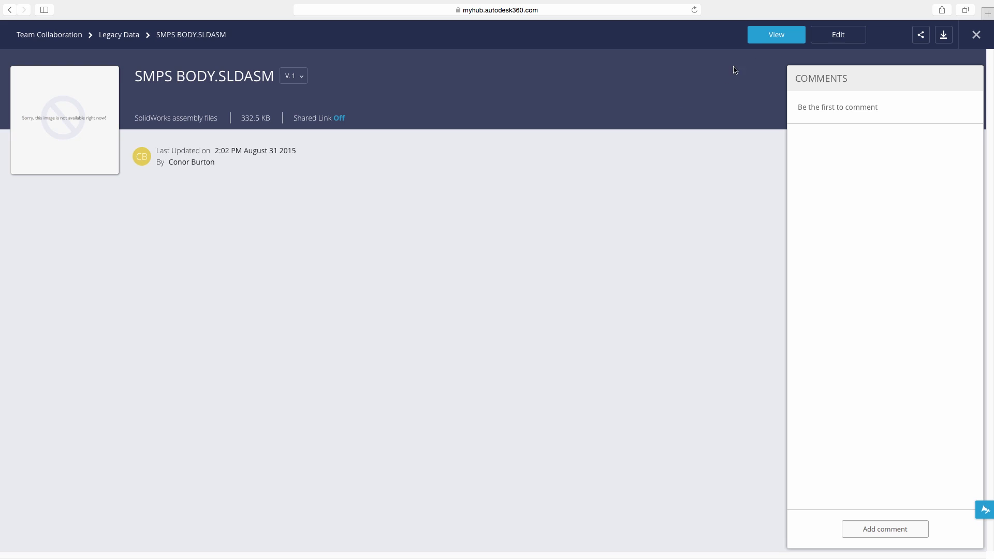
click(766, 37)
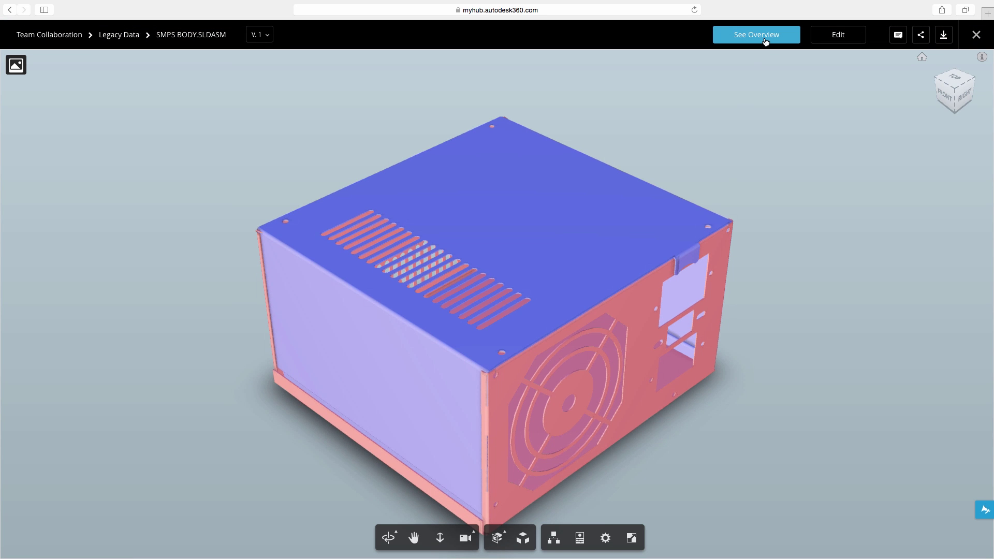
drag(735, 187, 676, 171)
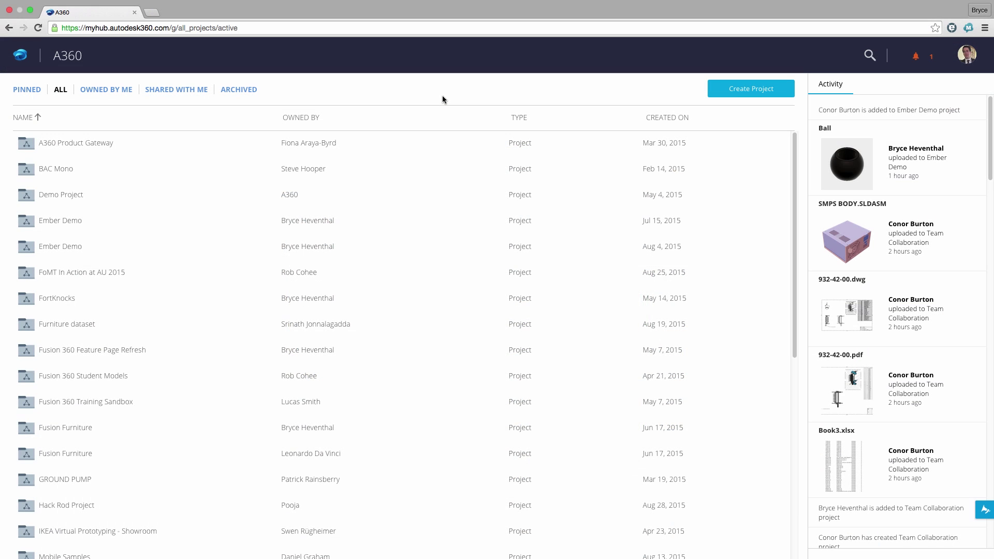
Filter projects by Owned By Me and Shared With Me, sorting shared projects by owner.
click(114, 91)
click(160, 91)
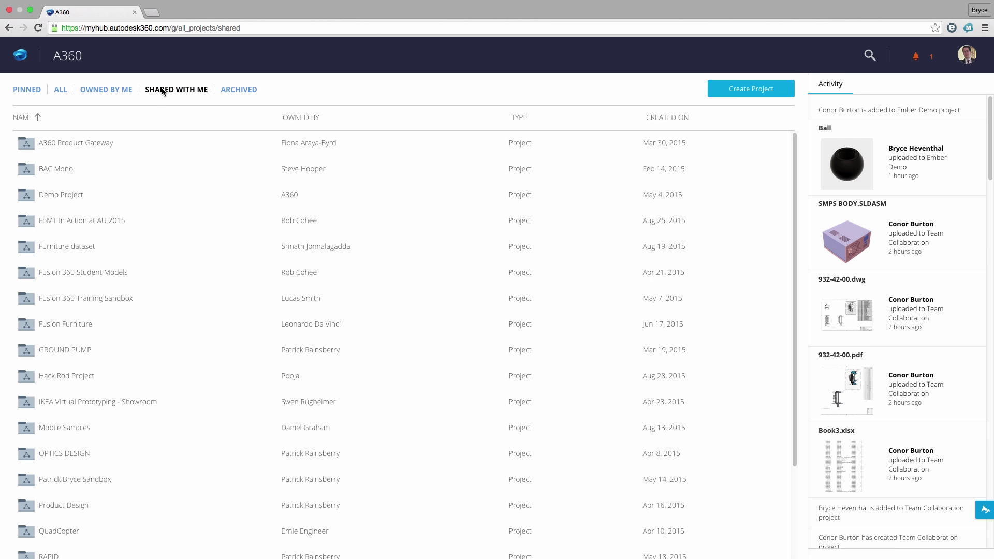
click(303, 119)
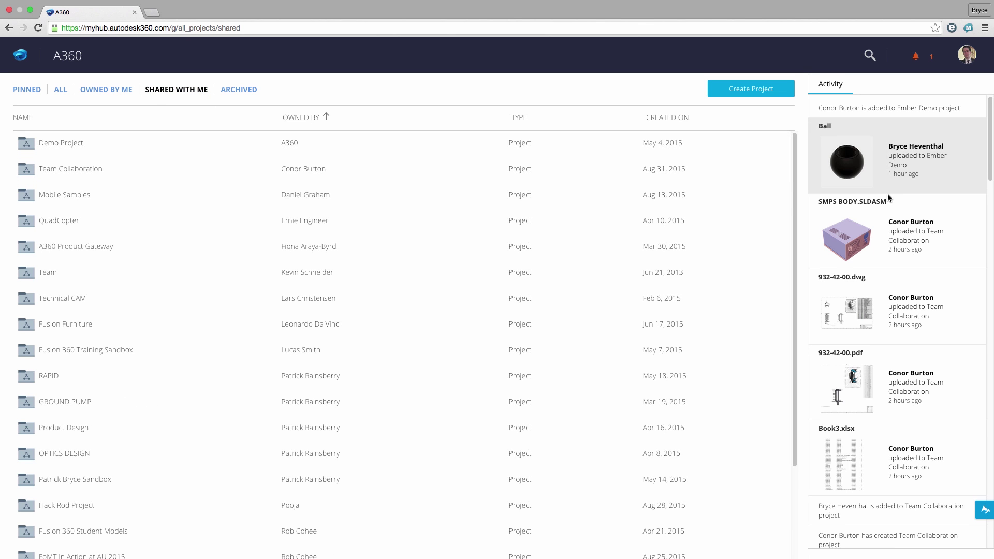
scroll(890, 197, down, 1)
Inspect 932-42-00.dwg from recent activity, close it, and check the Build Arm Assembly notification.
click(889, 285)
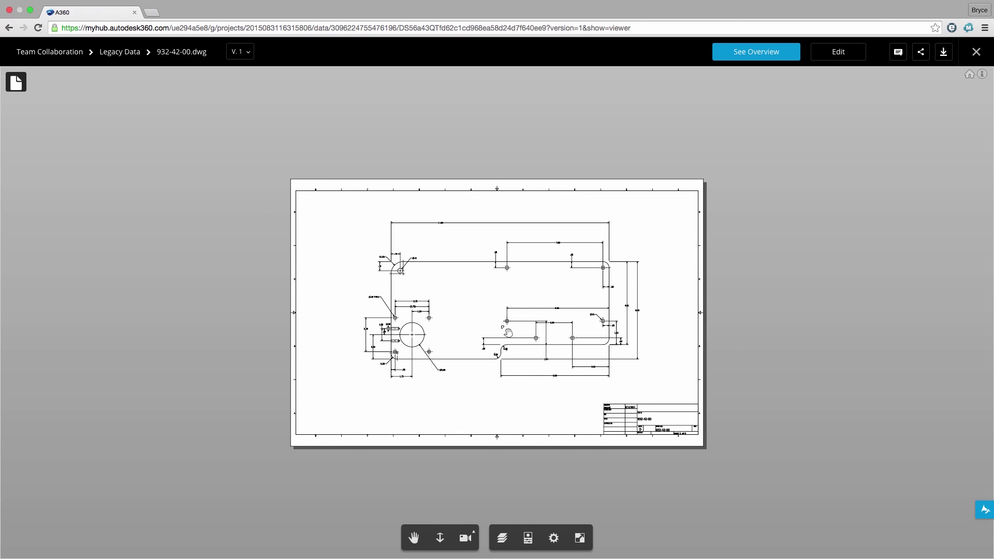
scroll(507, 329, up, 3)
drag(342, 339, 456, 336)
scroll(456, 336, up, 5)
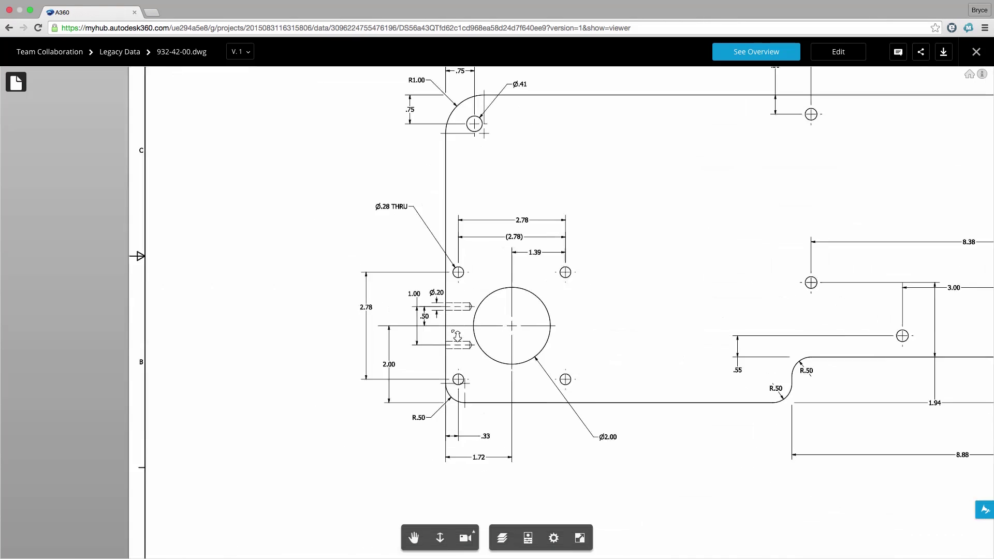
scroll(456, 336, down, 5)
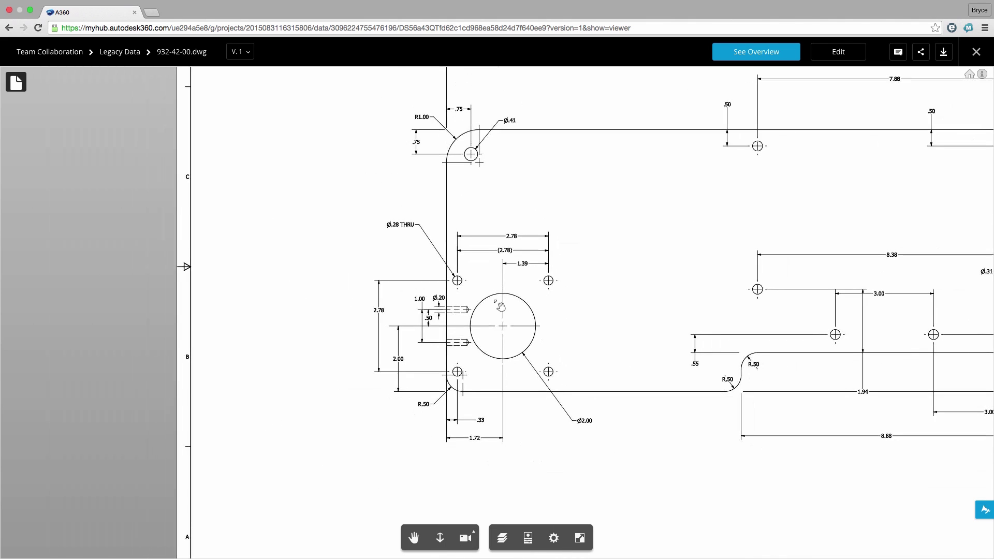
click(977, 52)
click(924, 56)
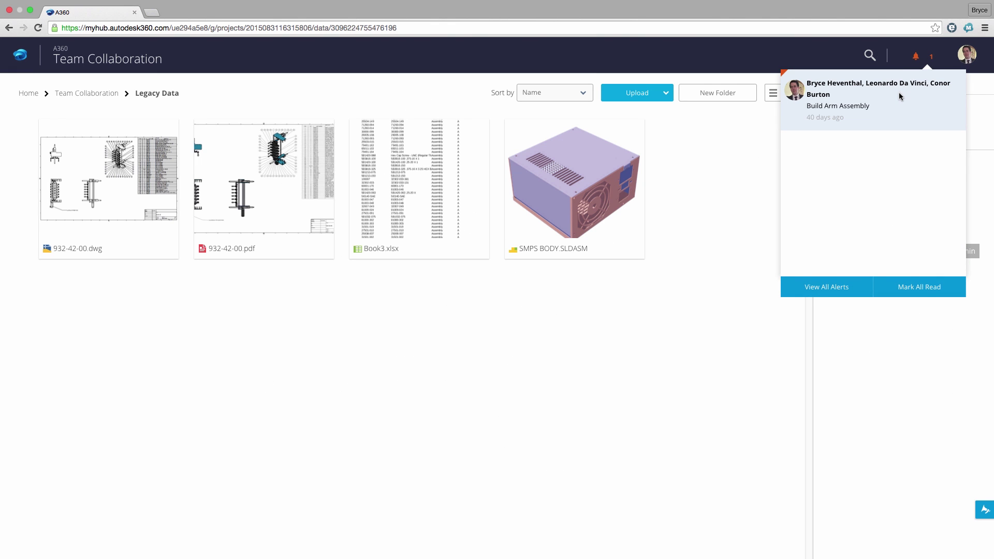
click(870, 57)
Search 'Build Arm' and show the Build Arm Assembly V.37 overview page.
text(Build Arm)
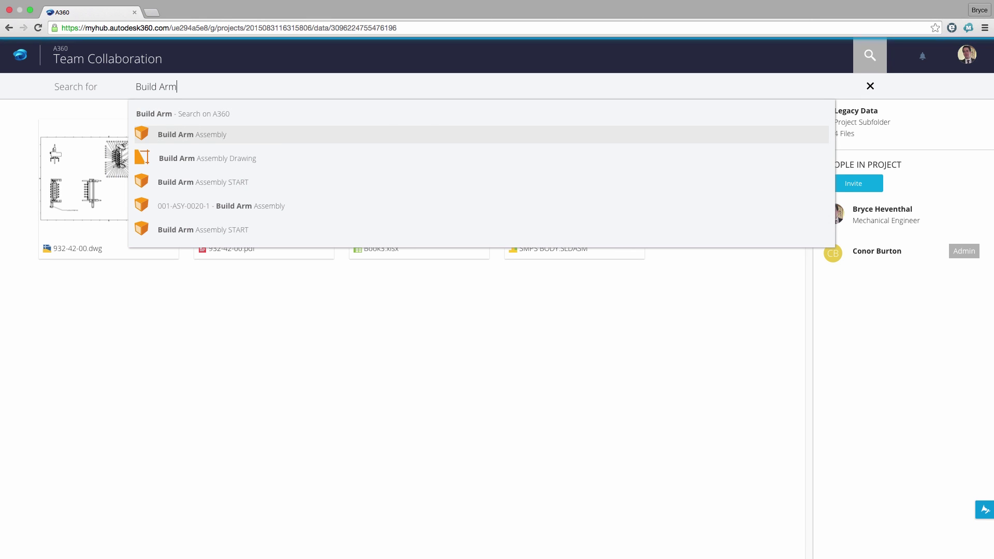
key(Return)
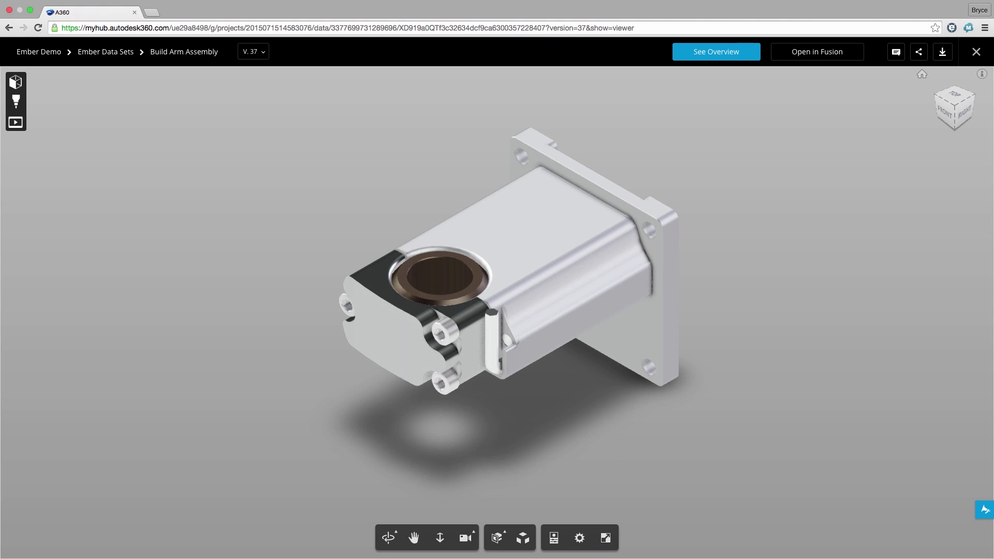
click(724, 58)
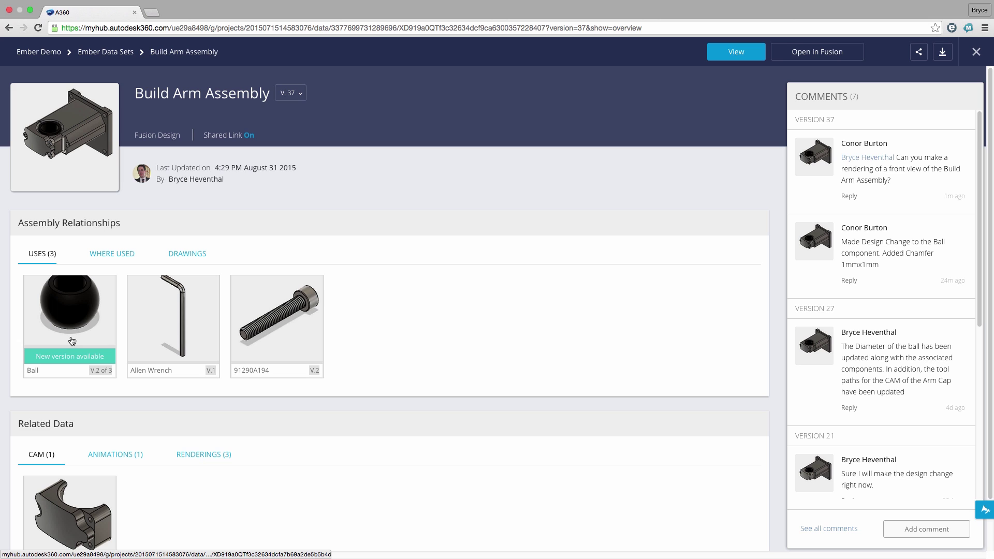
Review Build Arm Assembly's Where Used designs, then list its four drawings.
click(112, 254)
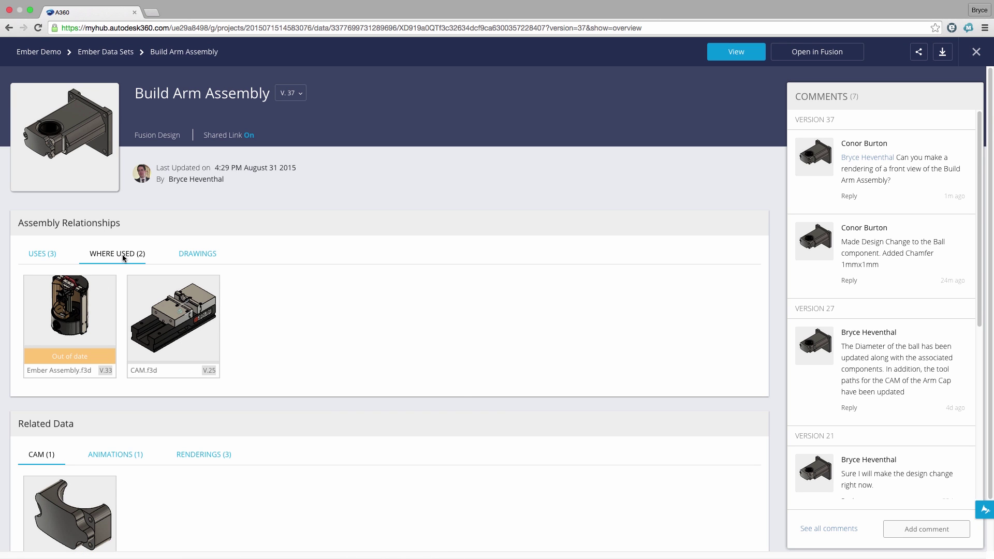
click(195, 255)
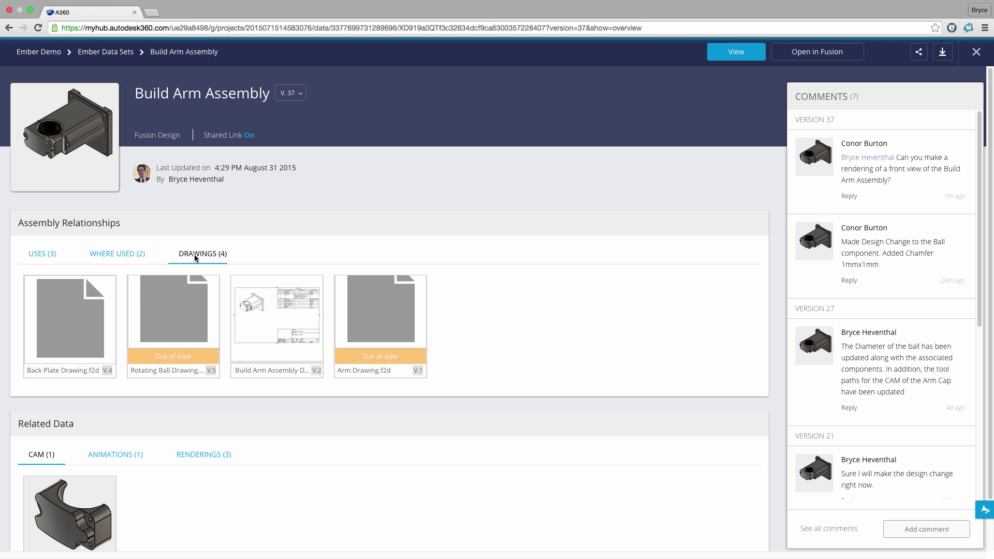
scroll(195, 258, down, 2)
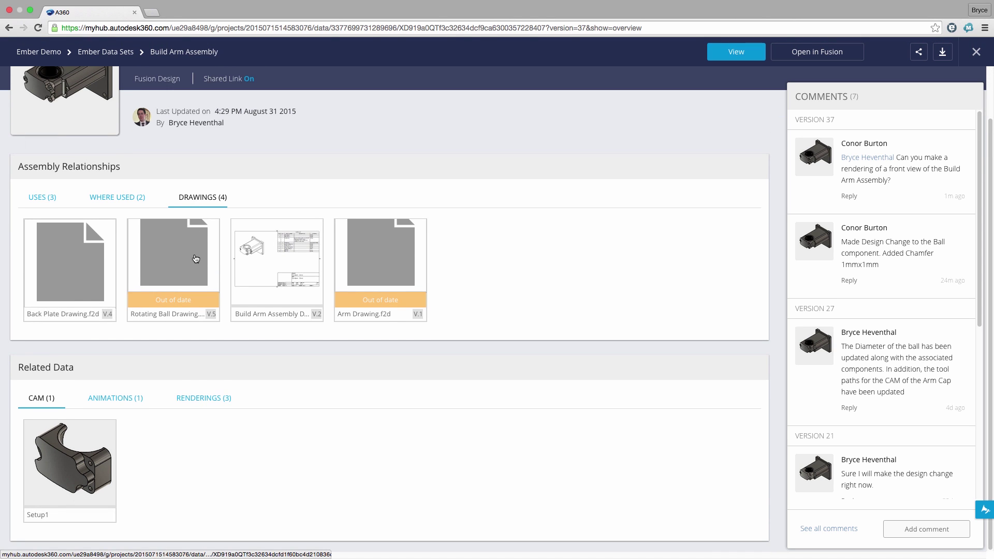
Browse the assembly's Uses, Animations and Renderings, previewing the CustomizedView66995555 render.
click(51, 199)
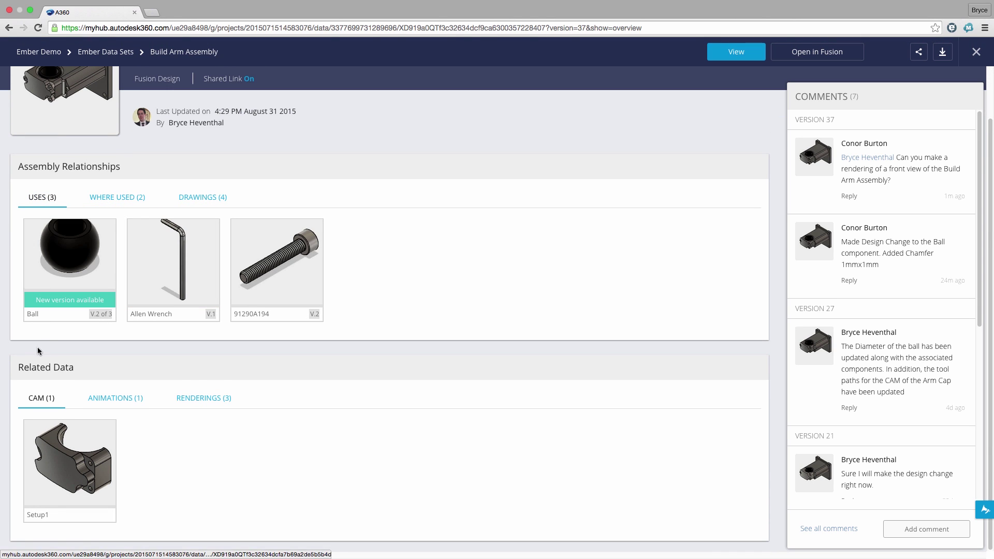
click(101, 398)
click(190, 399)
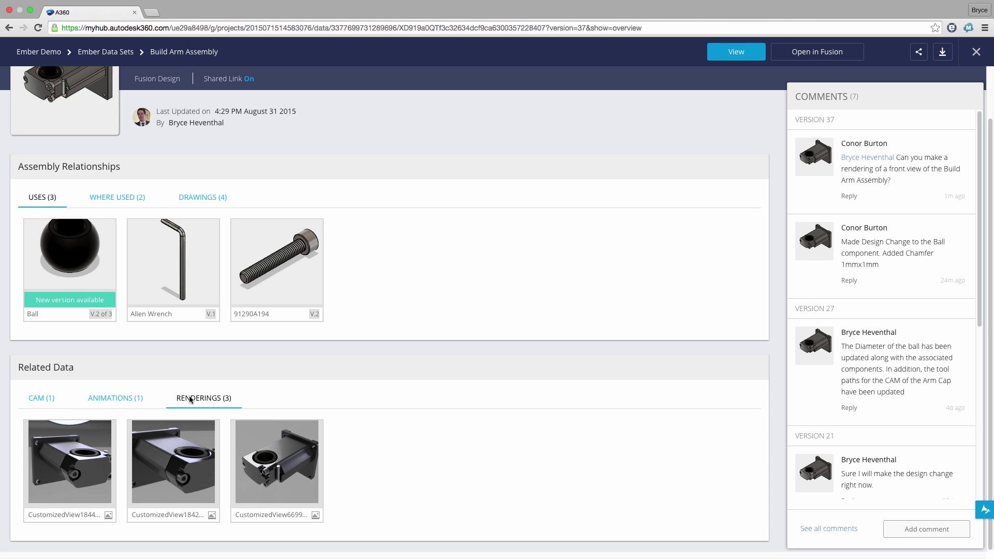
click(276, 473)
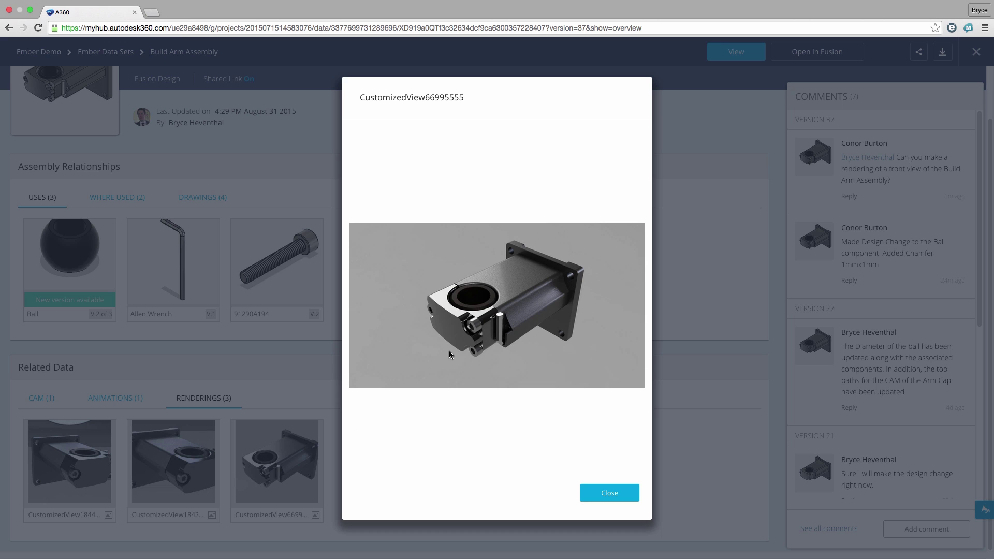
click(605, 493)
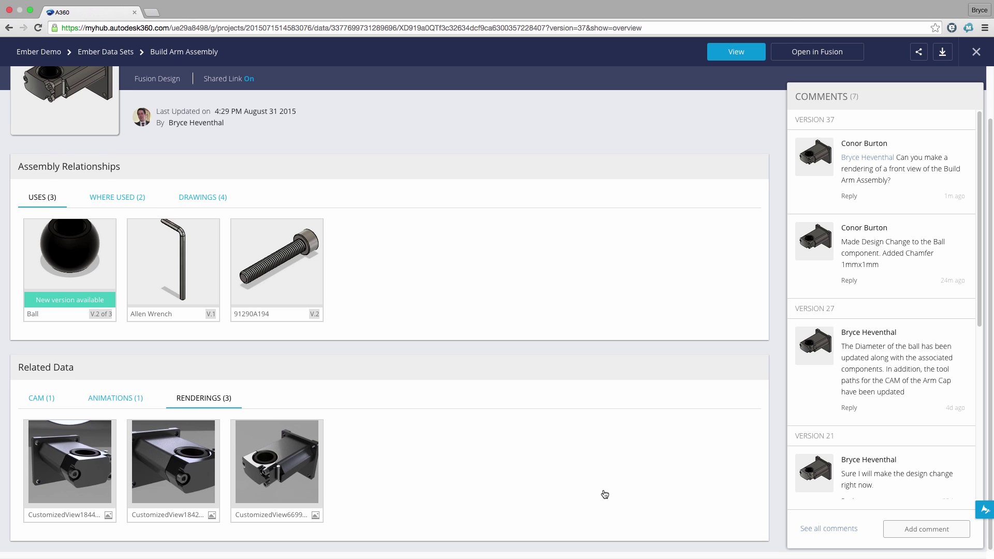
scroll(604, 492, up, 2)
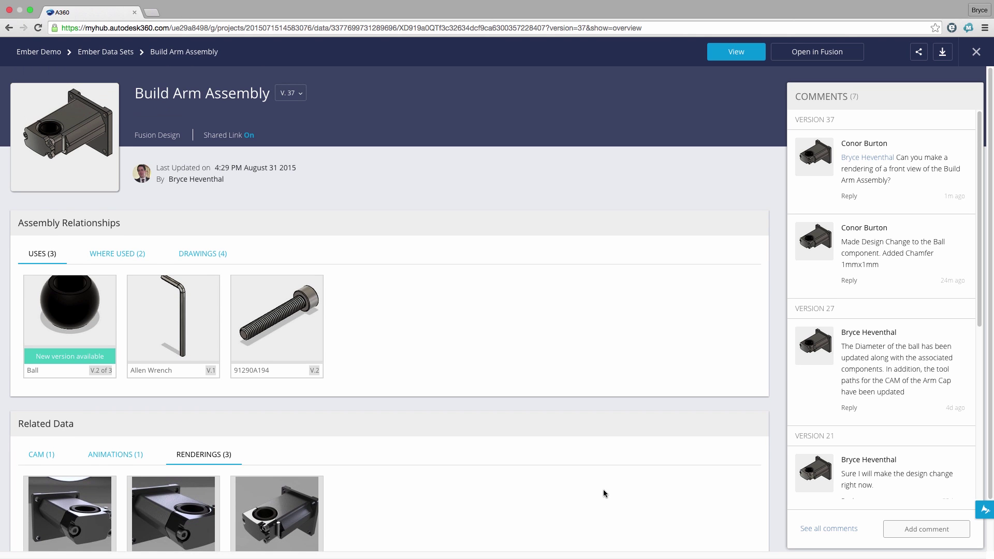
click(280, 97)
mouse_move(262, 196)
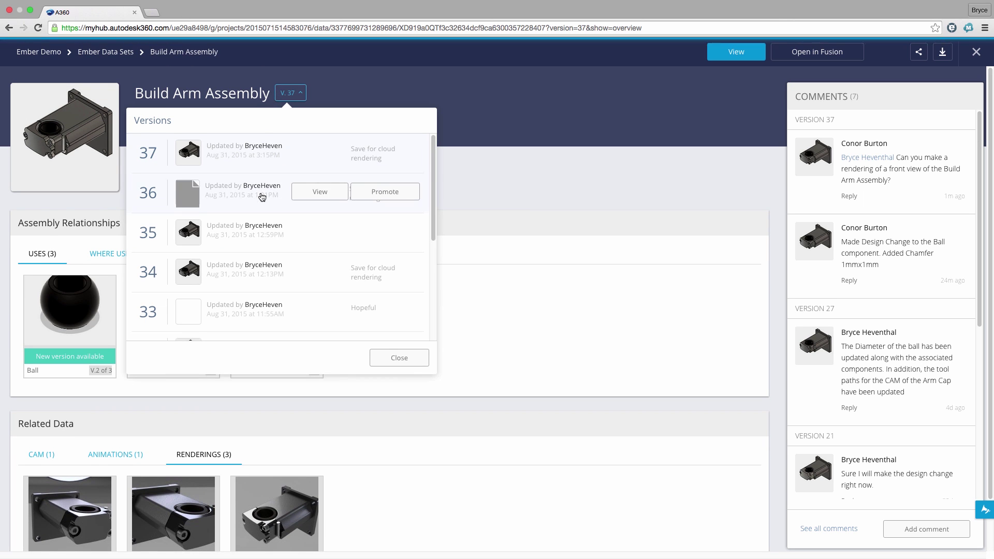
mouse_move(262, 229)
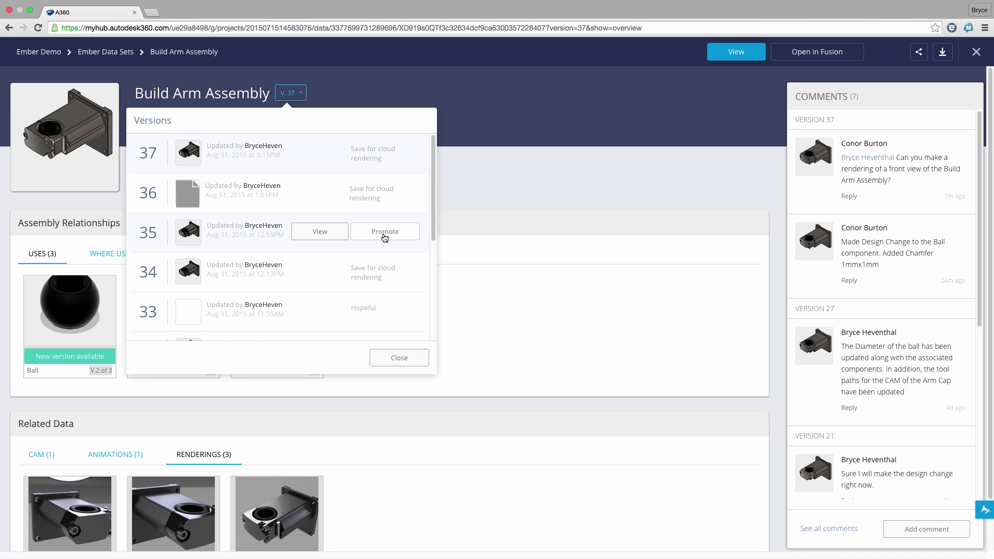
click(479, 214)
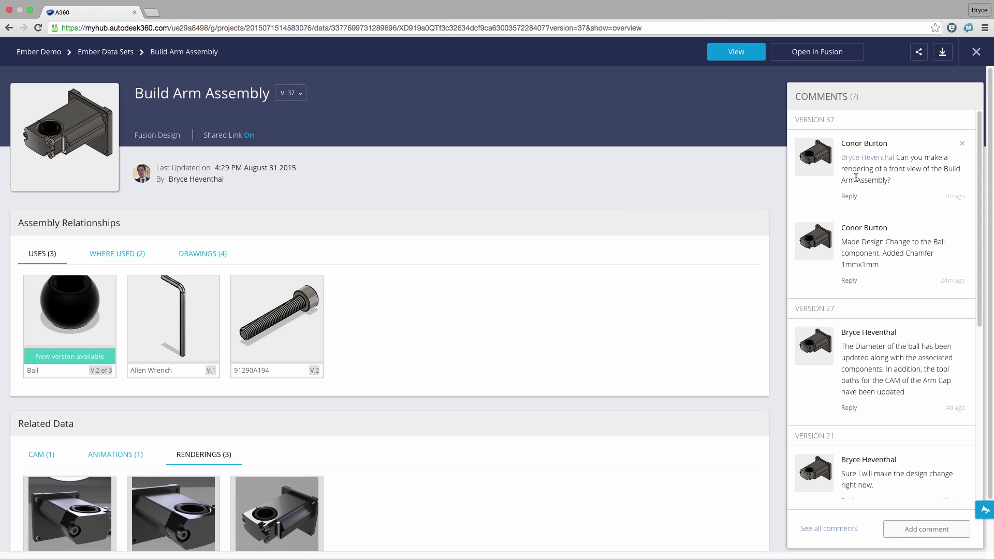
Open Build Arm Assembly v37 in Fusion 360, review its children, and update Ball to v3.
click(814, 52)
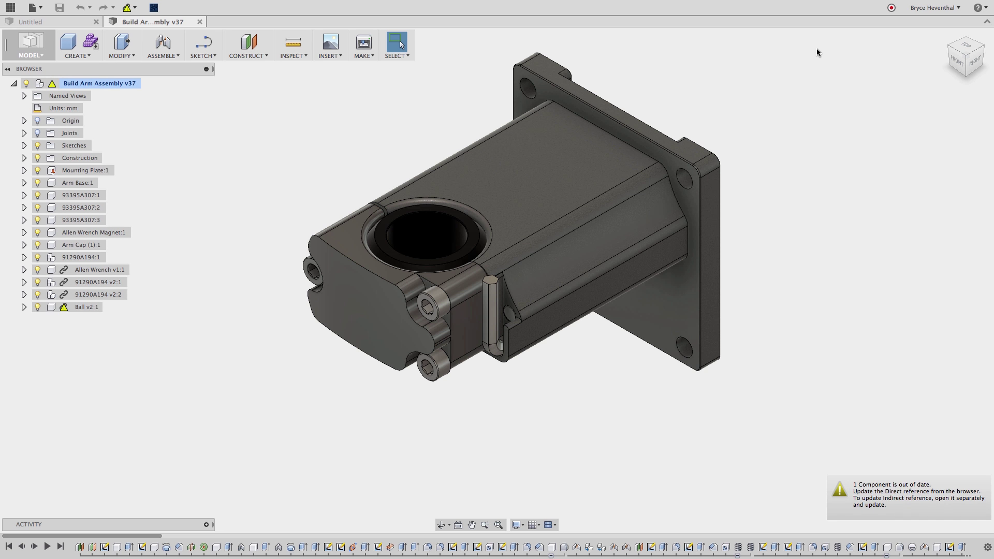
click(10, 7)
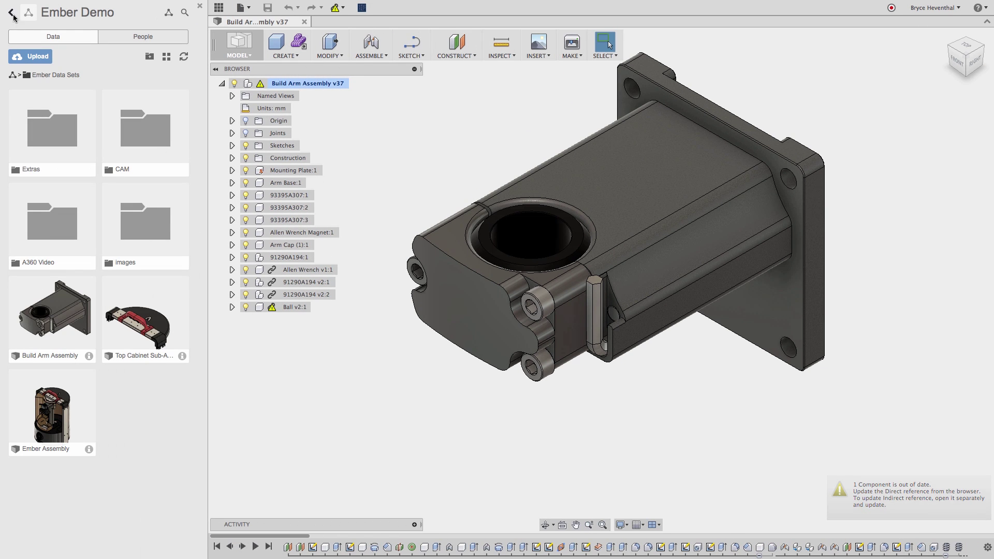
click(89, 355)
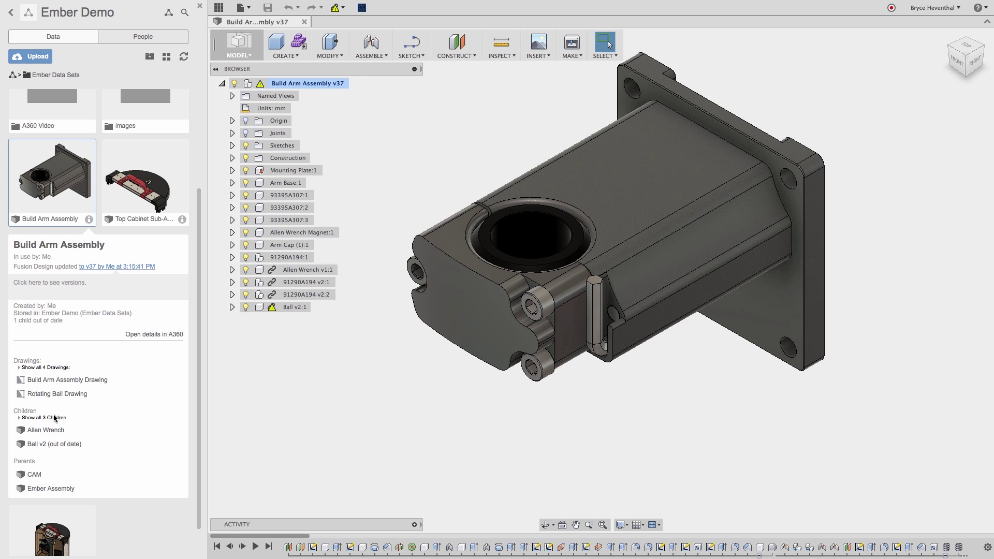
click(54, 417)
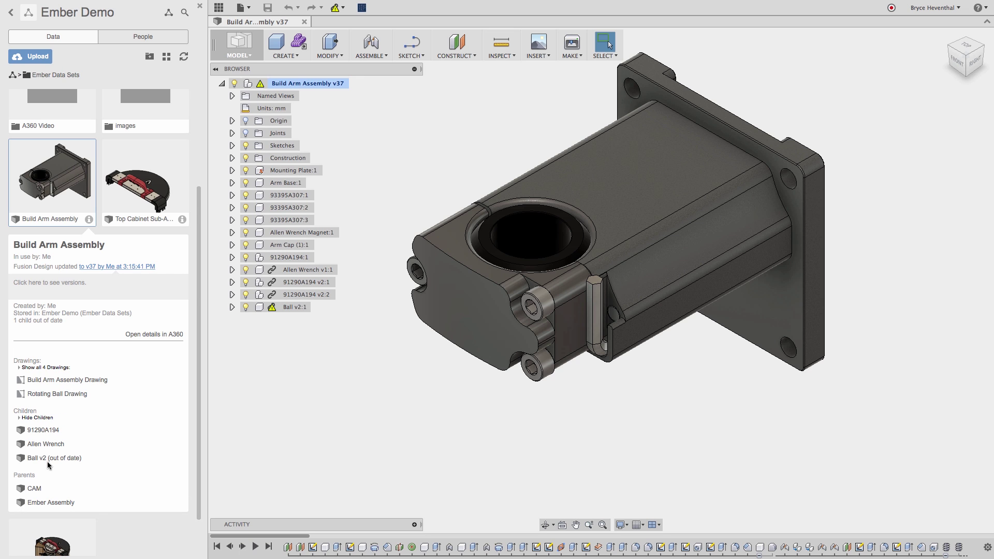
click(335, 7)
click(339, 22)
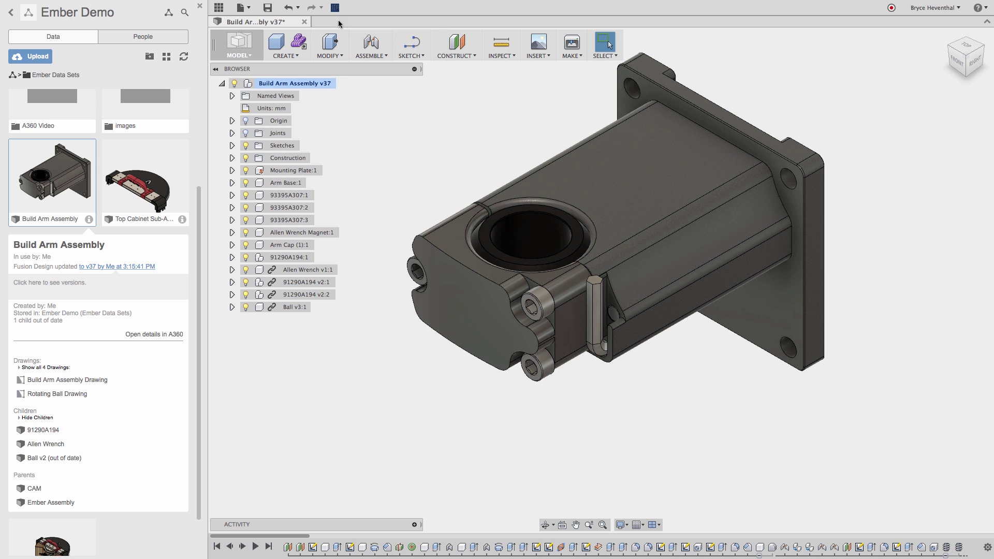
Close the data panel, switch to the Render workspace, and view the assembly from the front.
click(199, 6)
click(31, 46)
click(30, 120)
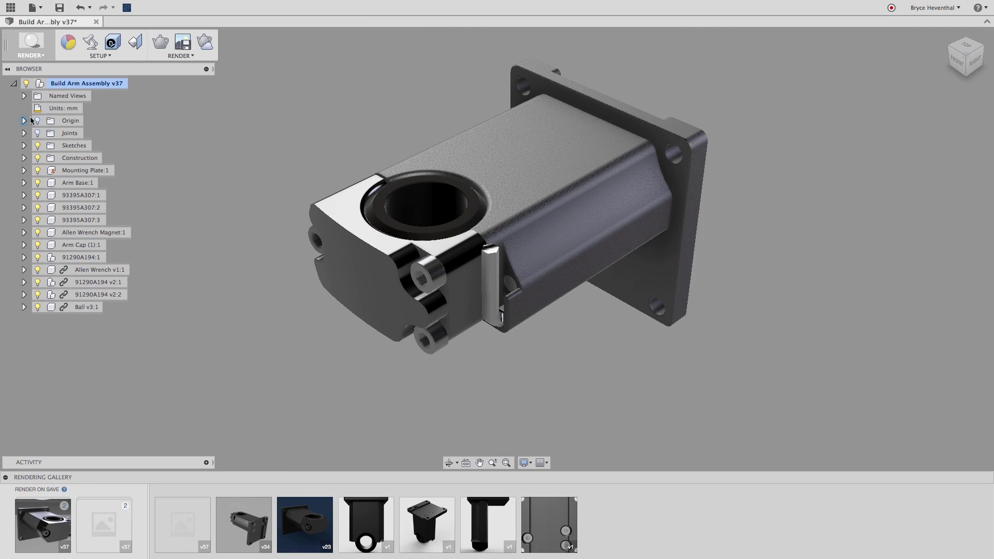
click(956, 62)
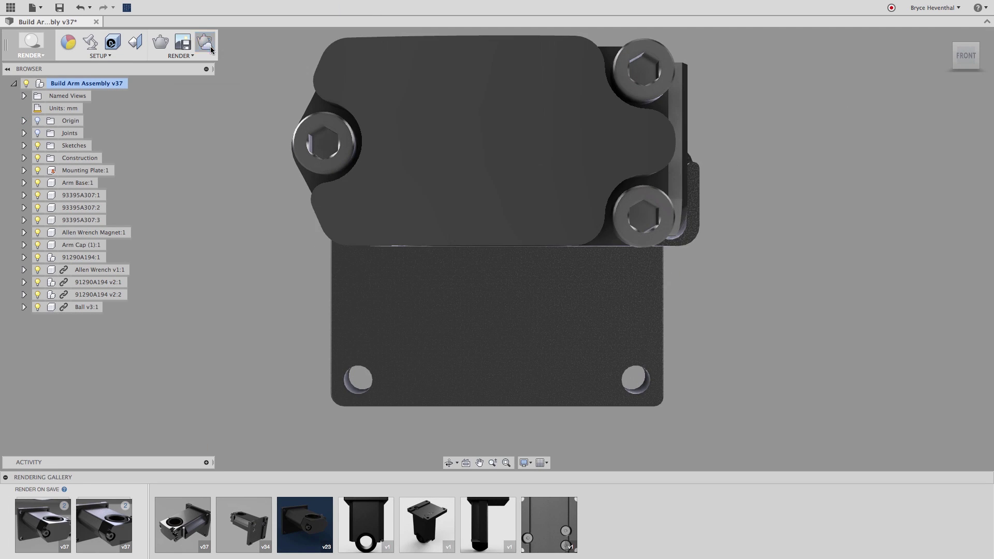
Start a 1920x1080 (2.1 MP) cloud rendering, then show the project's data panel.
click(210, 49)
click(646, 227)
click(600, 285)
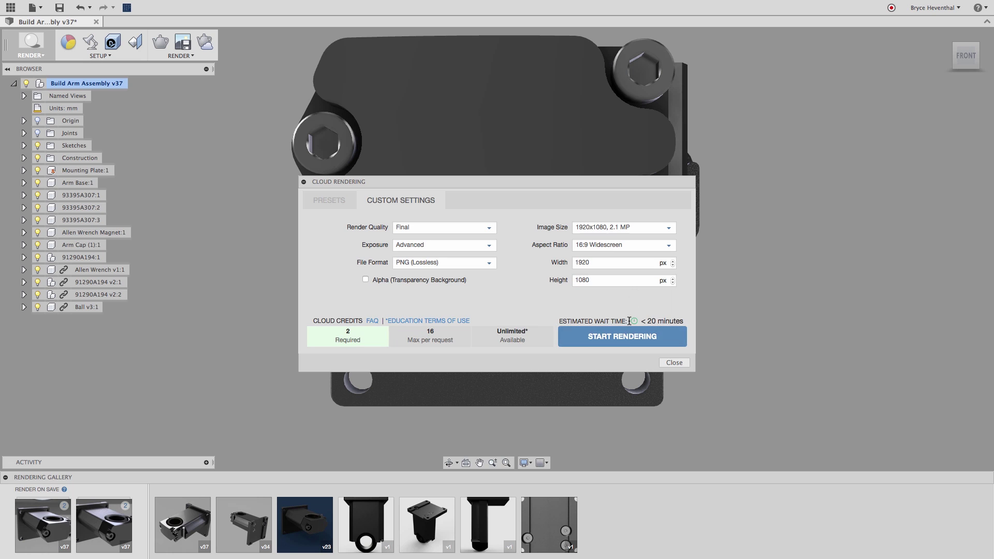
click(627, 336)
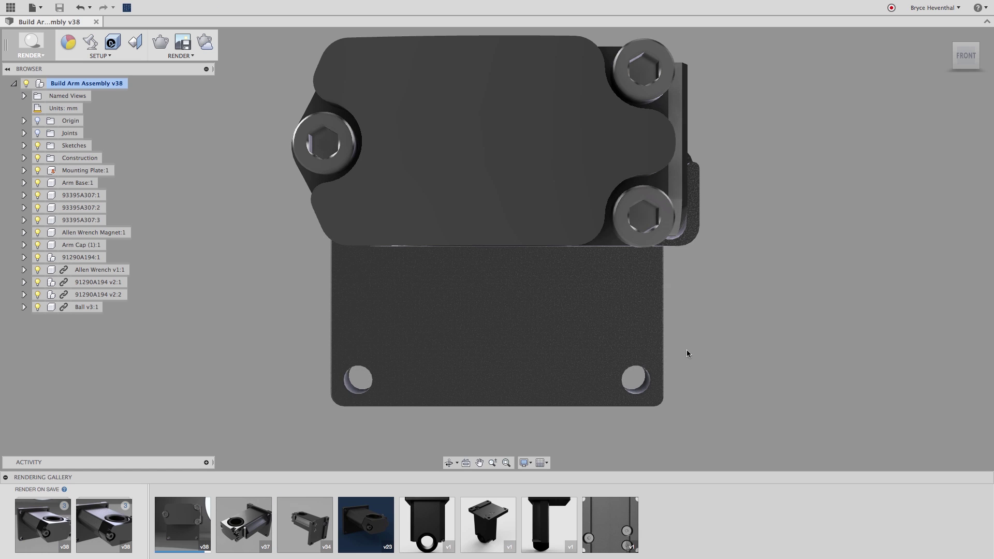
click(11, 8)
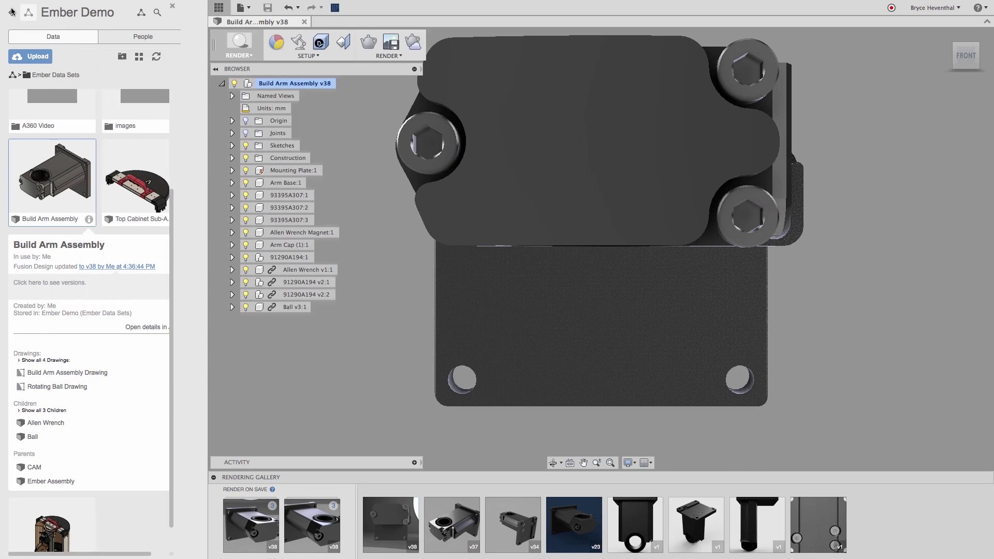
Open Build Arm Assembly's A360 details, preview its first rendering, then return to Ember Data Sets.
click(154, 327)
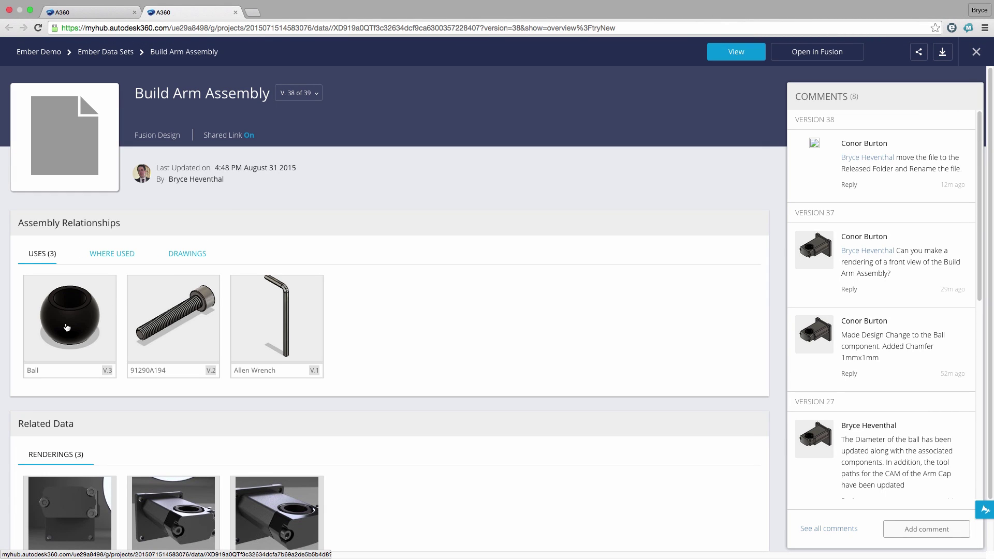
scroll(66, 328, down, 2)
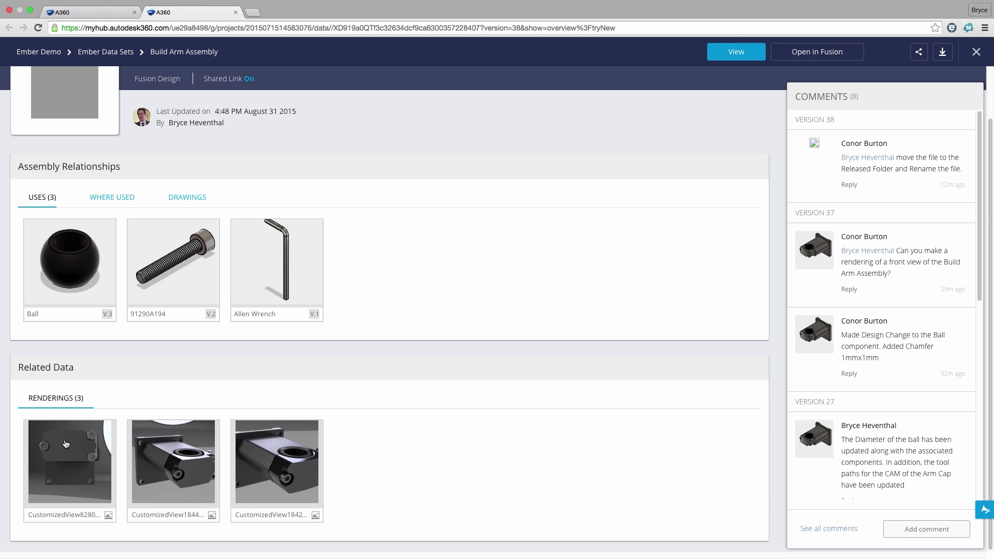
click(66, 443)
click(628, 500)
click(106, 52)
Move Build Arm Assembly from Ember Data Sets into the Released folder.
click(266, 399)
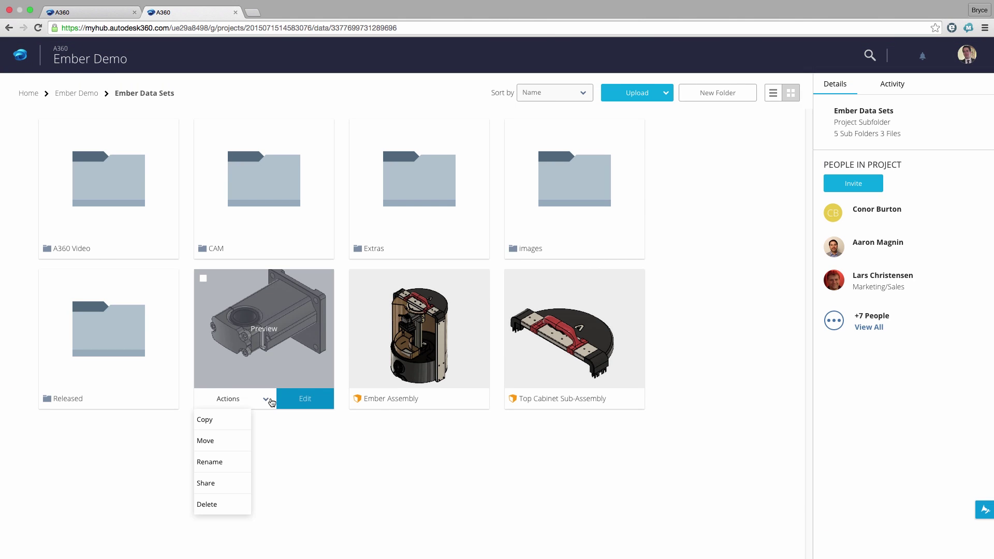
click(236, 440)
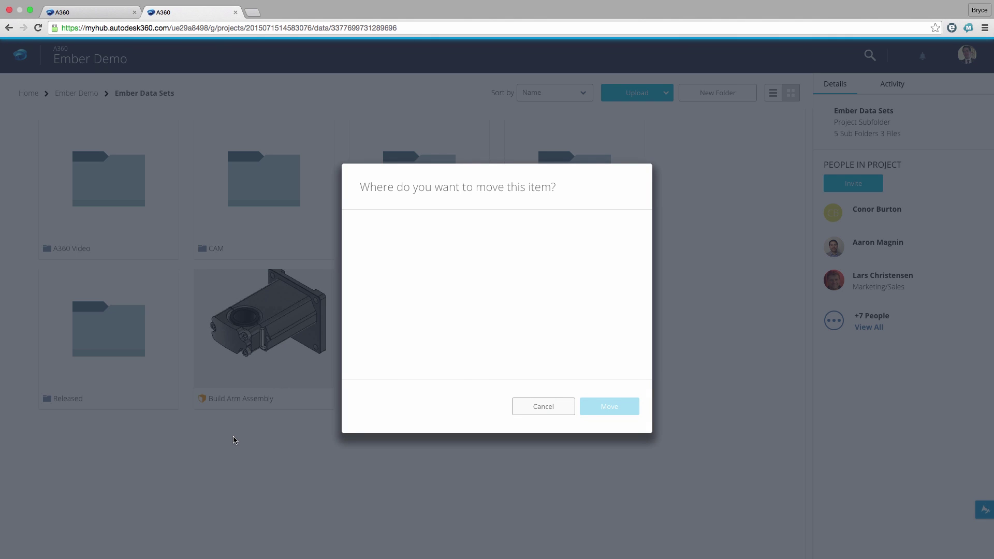
click(362, 288)
click(376, 305)
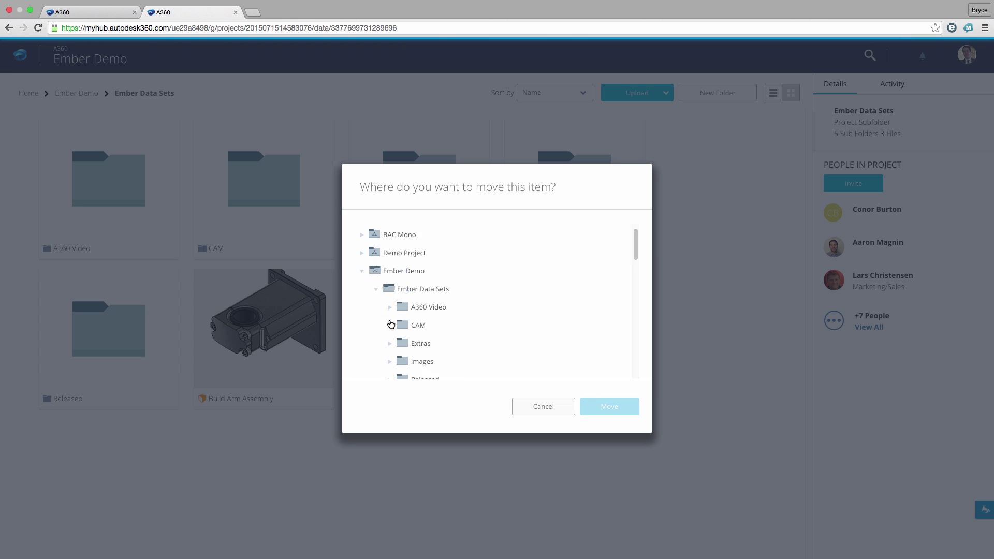
click(425, 346)
click(595, 407)
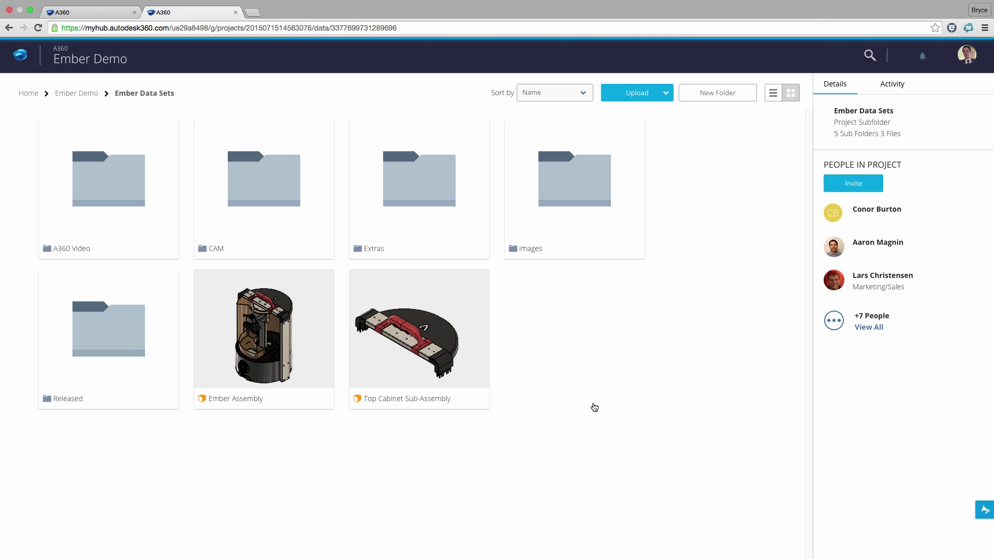
In the Released folder, rename the design to Build Arm Assembly_released.
click(132, 343)
click(115, 254)
click(85, 313)
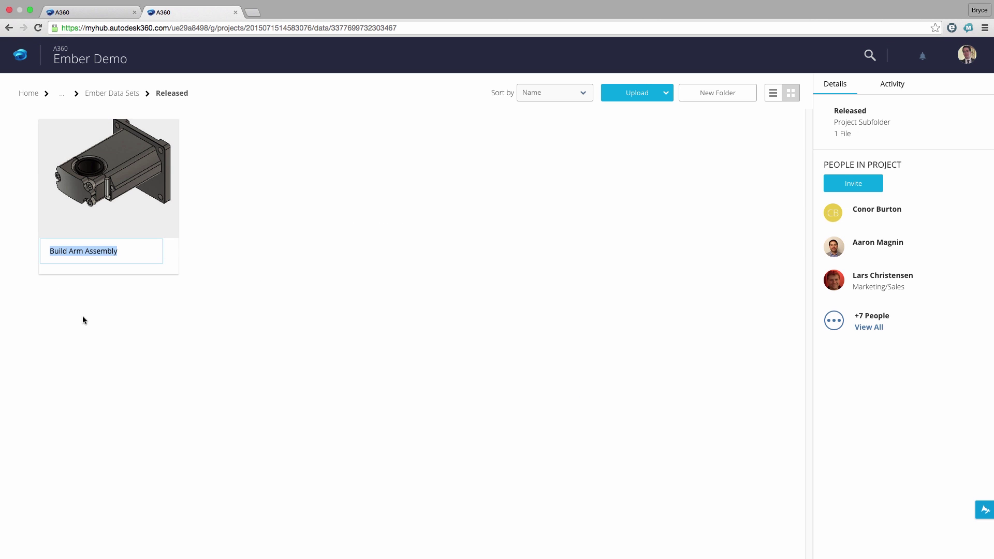
key(Right)
text(_re)
key(Return)
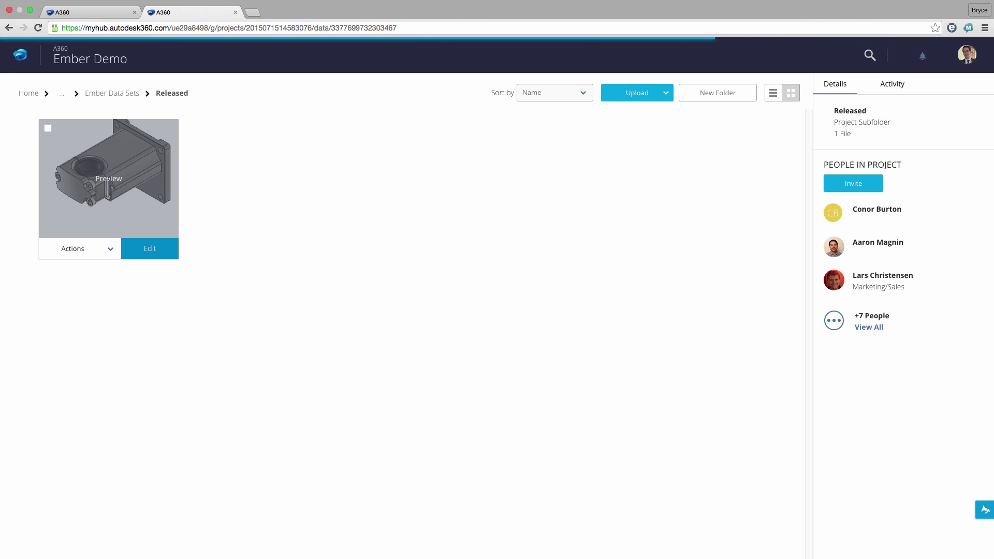
Open Build Arm Assembly_released's overview, check Where Used, and view V.39 in 3D.
click(93, 200)
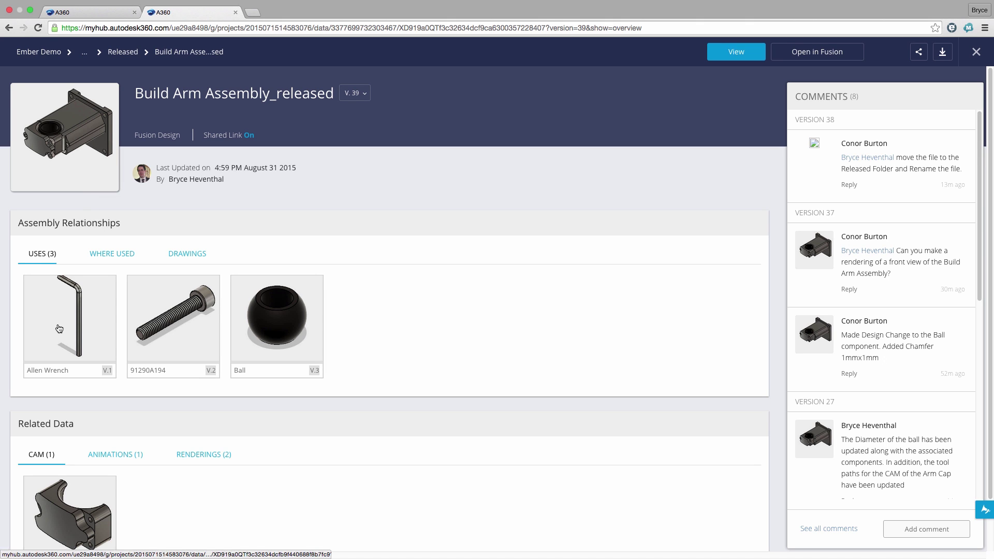
click(126, 255)
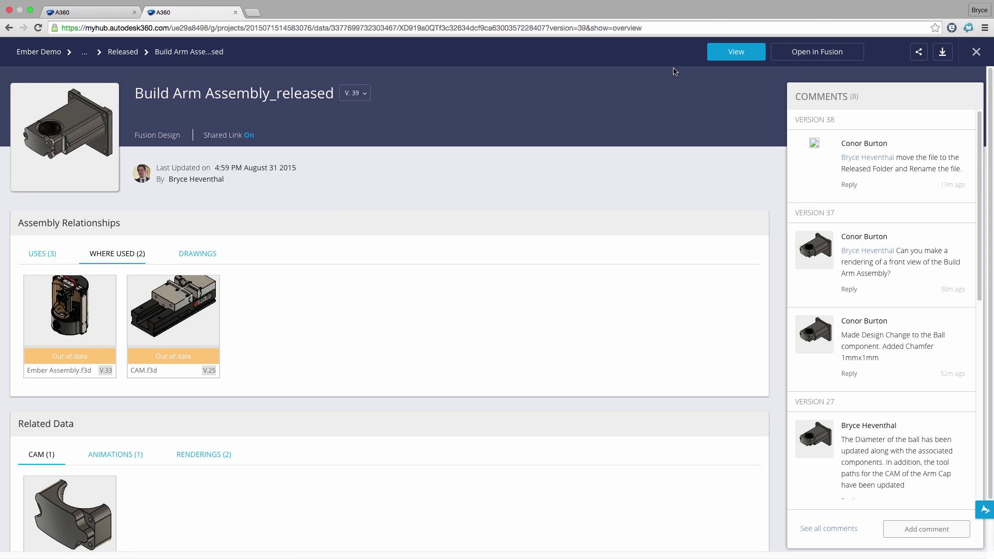
click(717, 54)
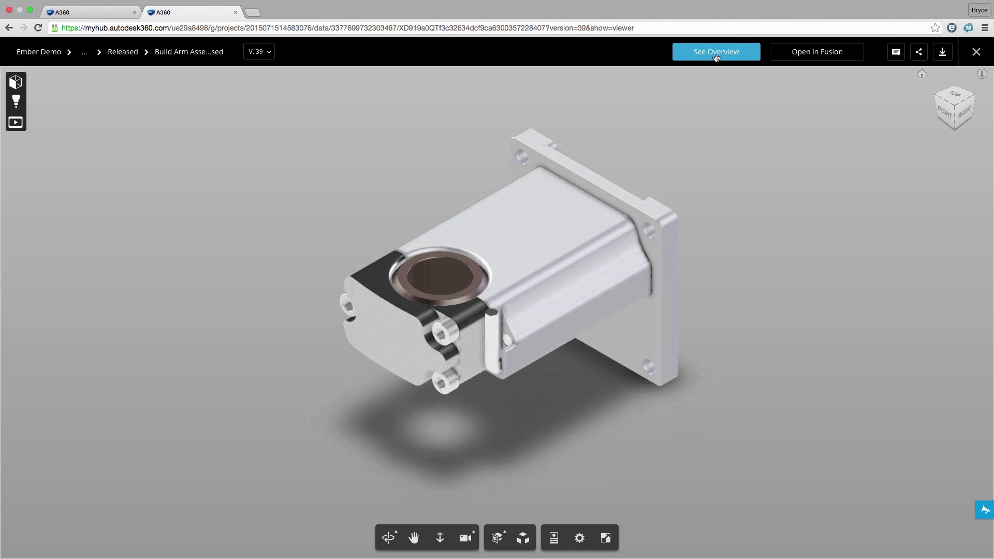
Post a comment noting the rendering was created and the file moved to Released.
click(896, 51)
text(I)
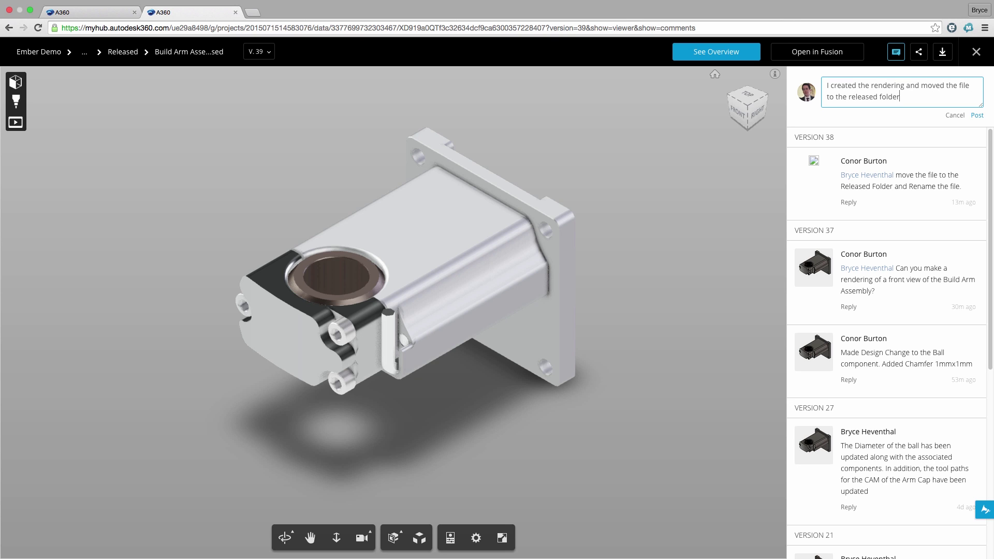
key(Return)
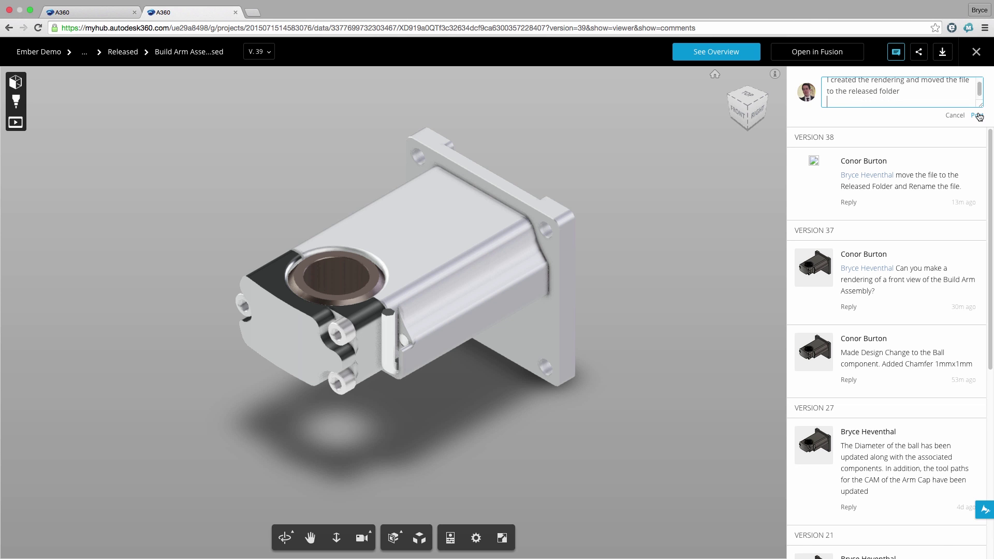
click(977, 115)
click(898, 55)
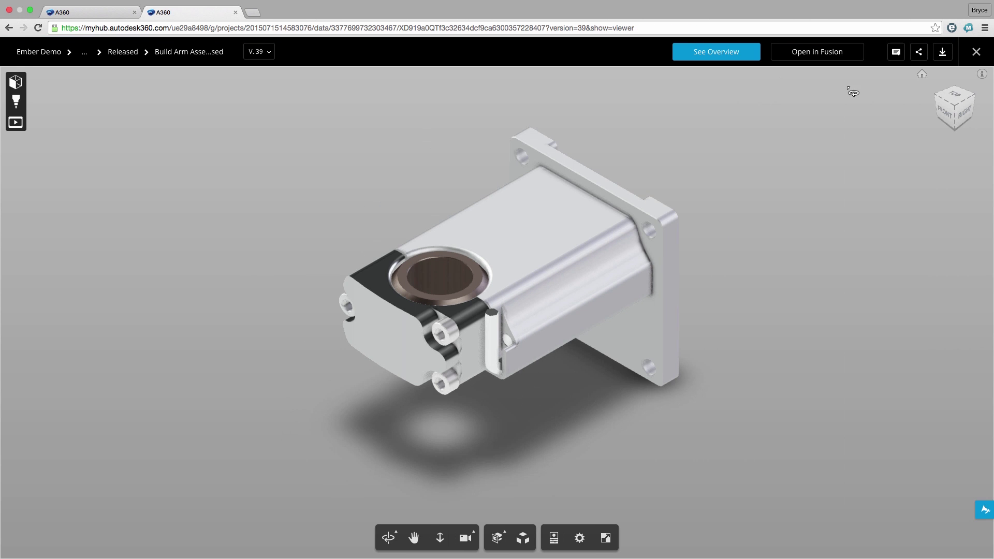
Isolate Arm Base, then Arm Cap, in the model browser and review Arm Cap's properties.
drag(717, 271, 728, 264)
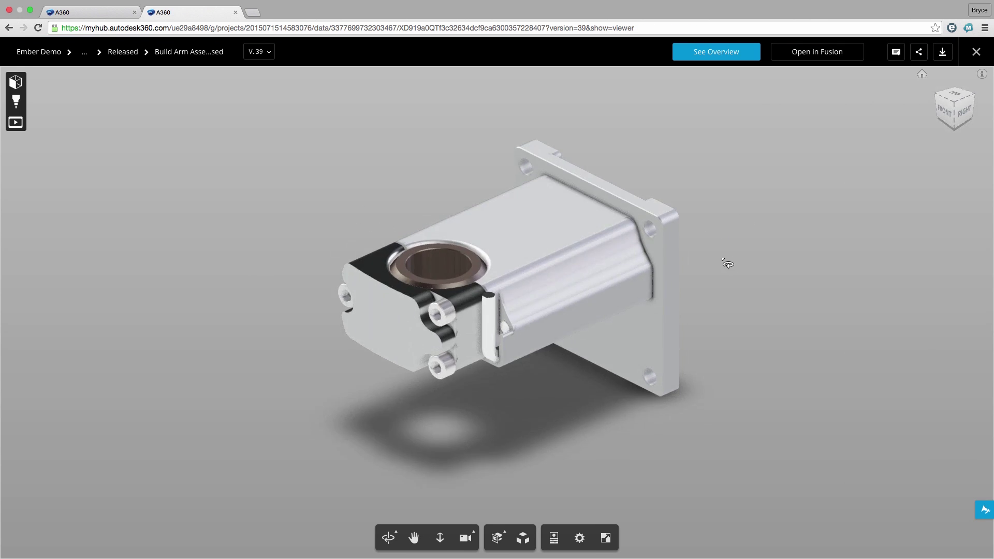
click(16, 82)
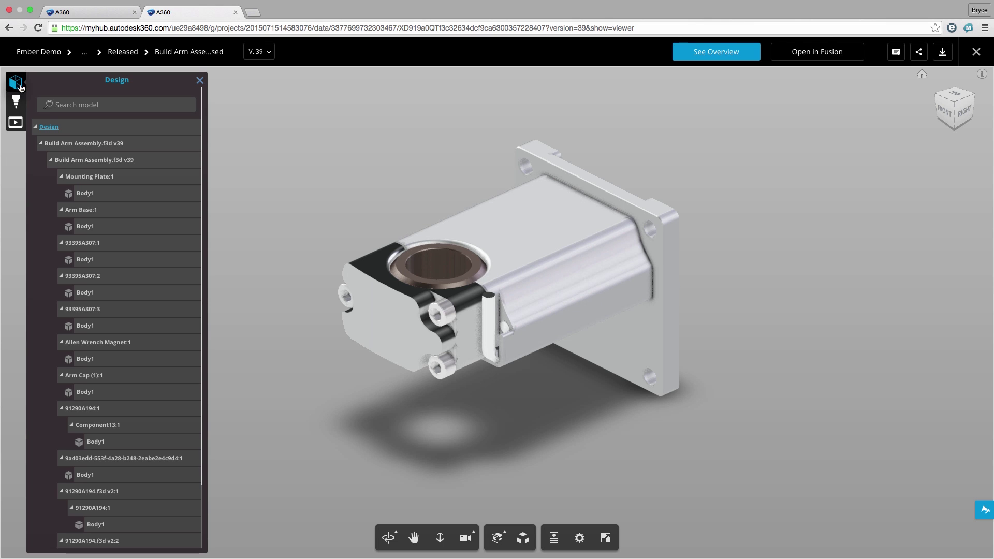
double_click(88, 213)
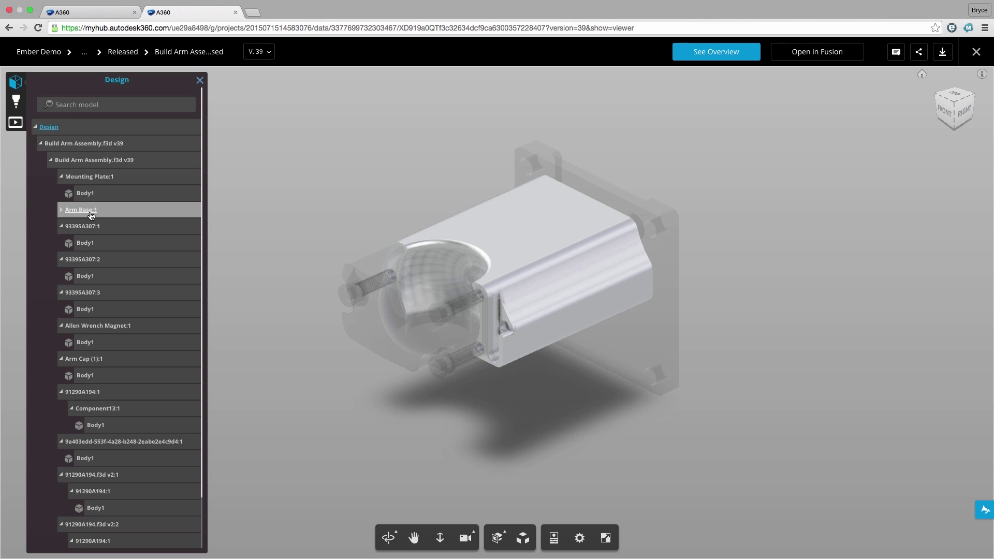
double_click(82, 361)
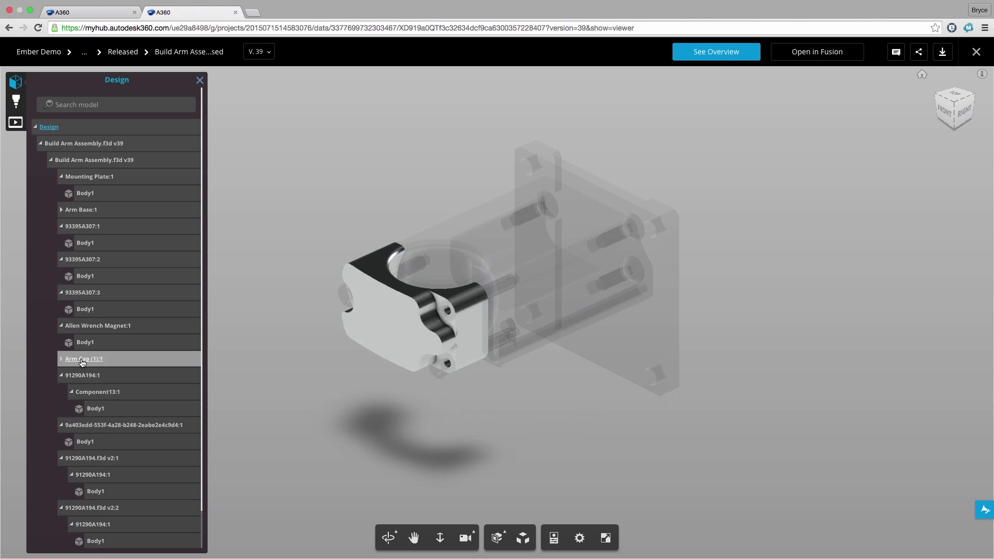
click(554, 539)
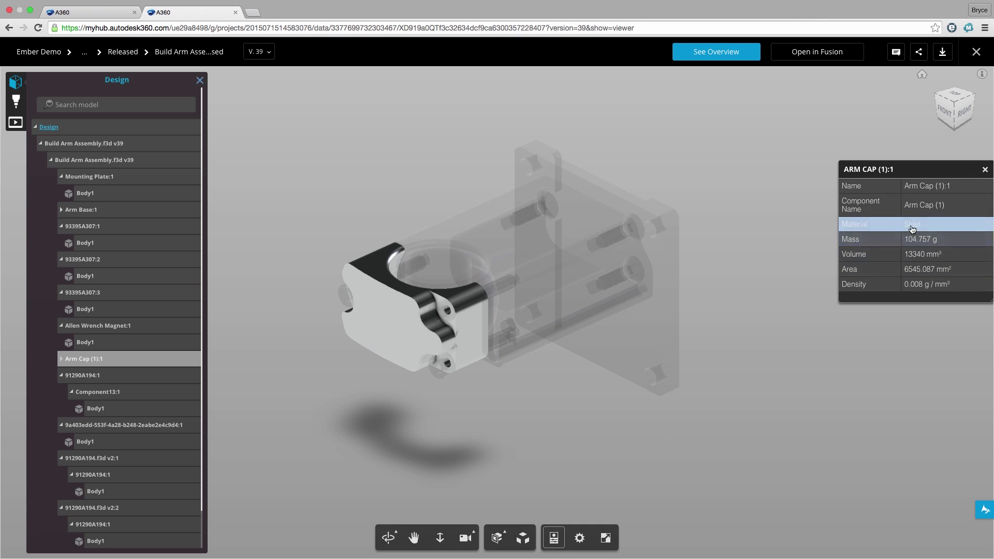
click(985, 169)
Load the Storyboard1 animation, play and stop it, then return to the model.
click(15, 123)
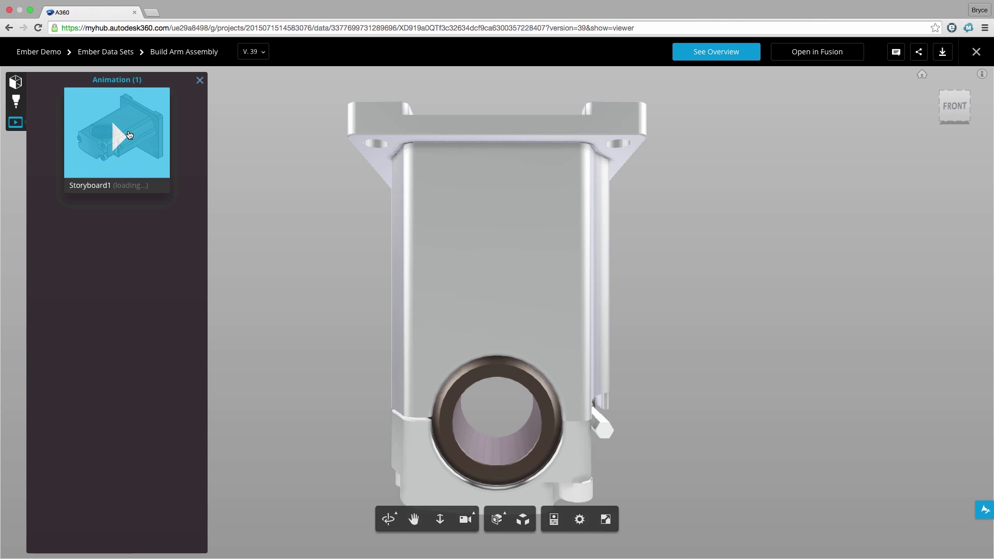
click(129, 135)
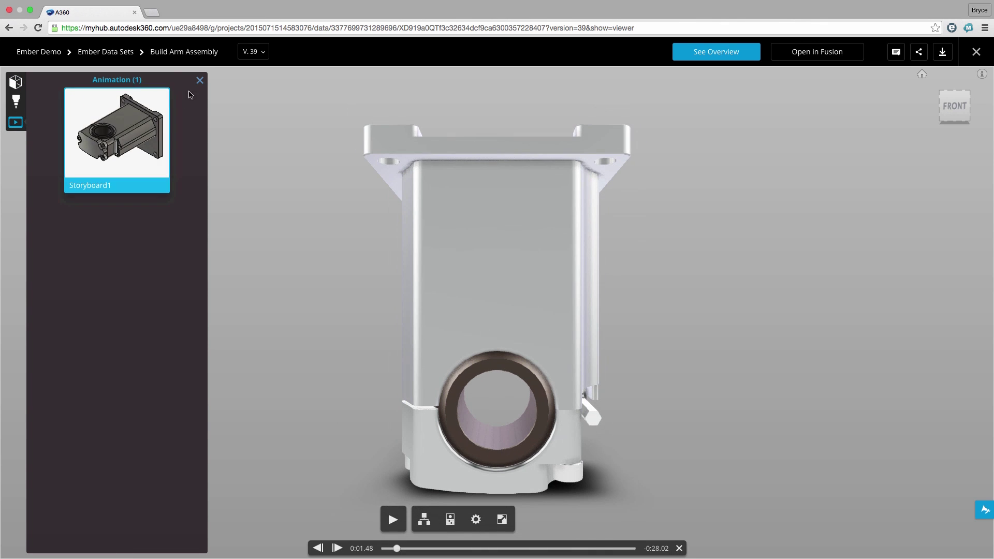
click(200, 80)
click(394, 521)
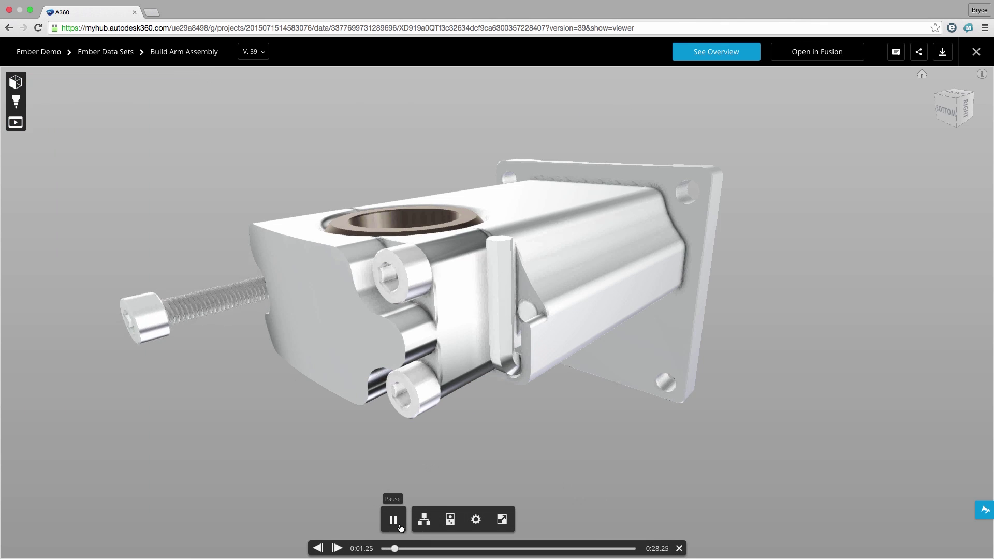
click(393, 520)
click(16, 82)
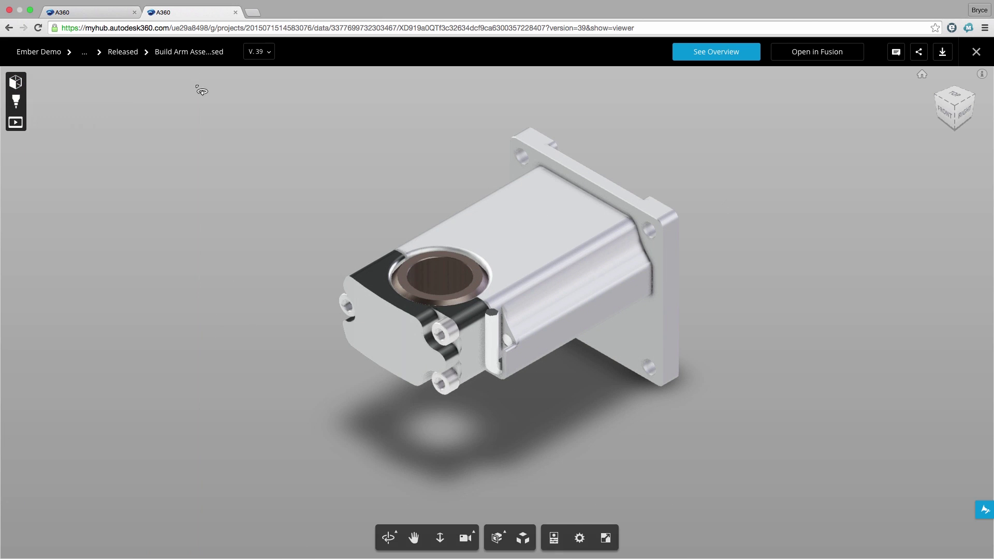
Cut the model with a rotated section plane, then remove the section.
click(497, 538)
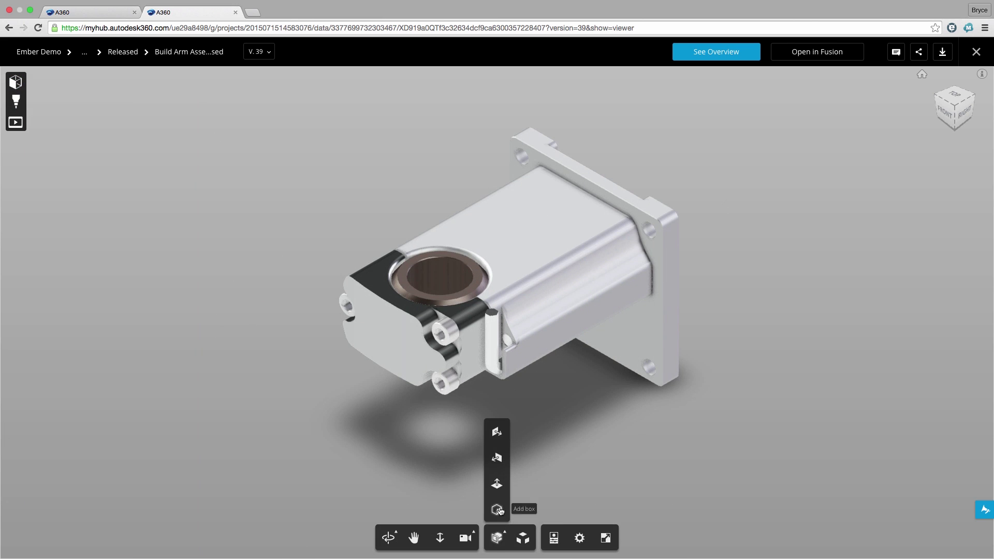
click(498, 431)
drag(498, 343, 505, 332)
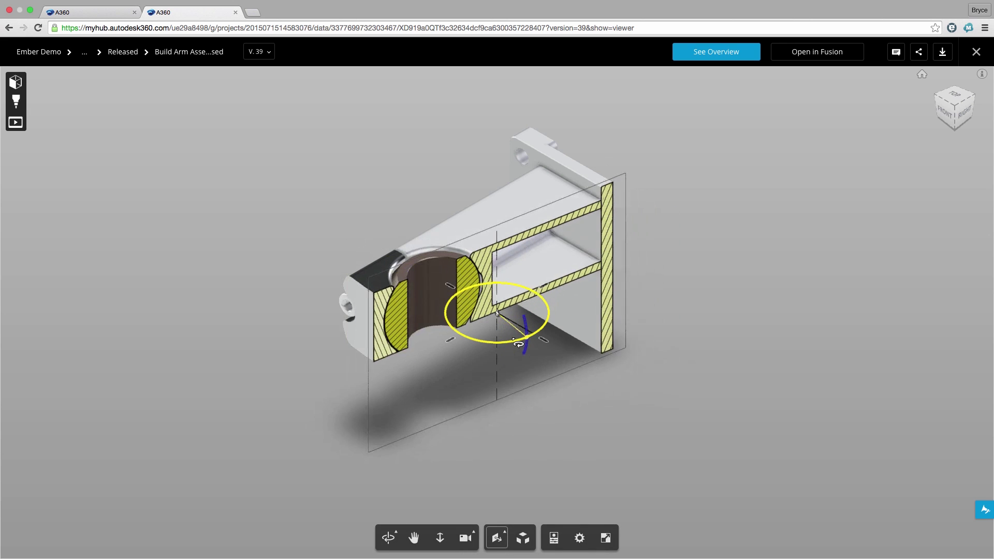
click(497, 538)
Explode the assembly, spreading its parts well apart, then collapse it back.
click(519, 539)
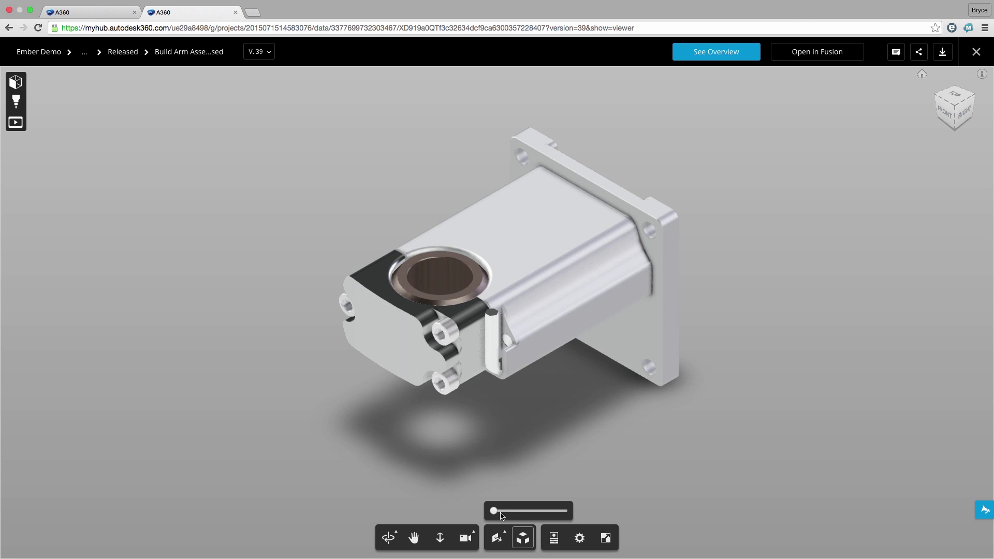
drag(493, 511, 531, 511)
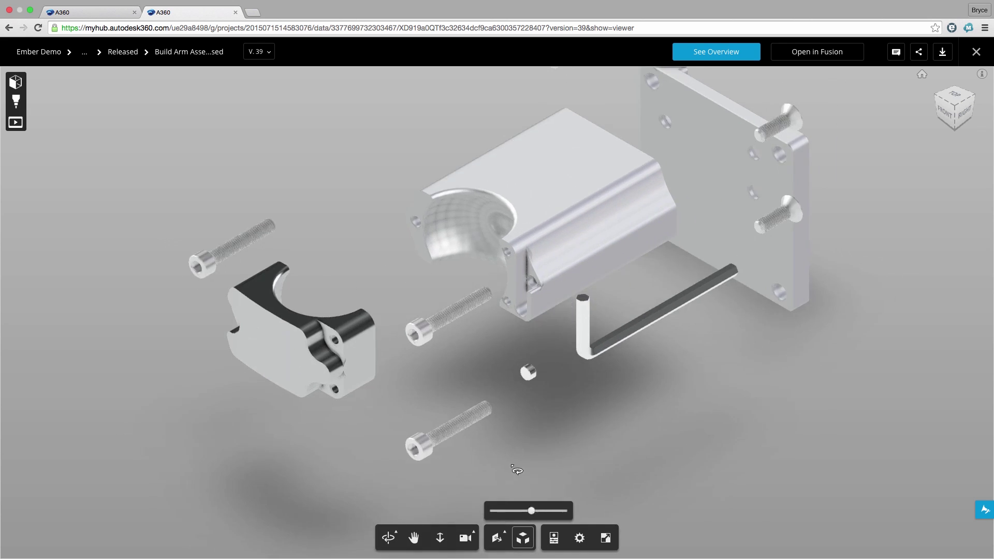
drag(536, 455, 539, 367)
click(501, 511)
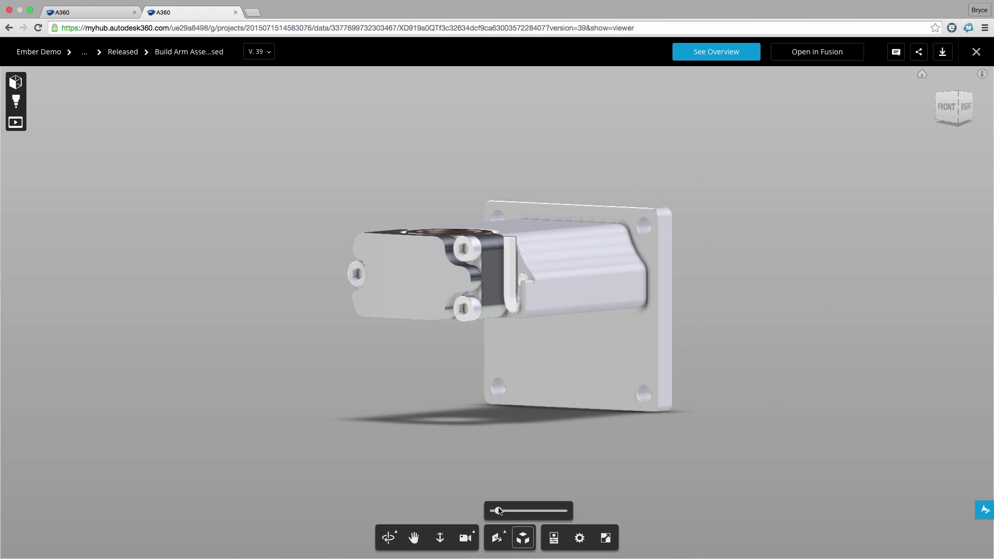
Turn off Explode and request a Fusion 360 Archive export of the design.
click(523, 538)
click(943, 51)
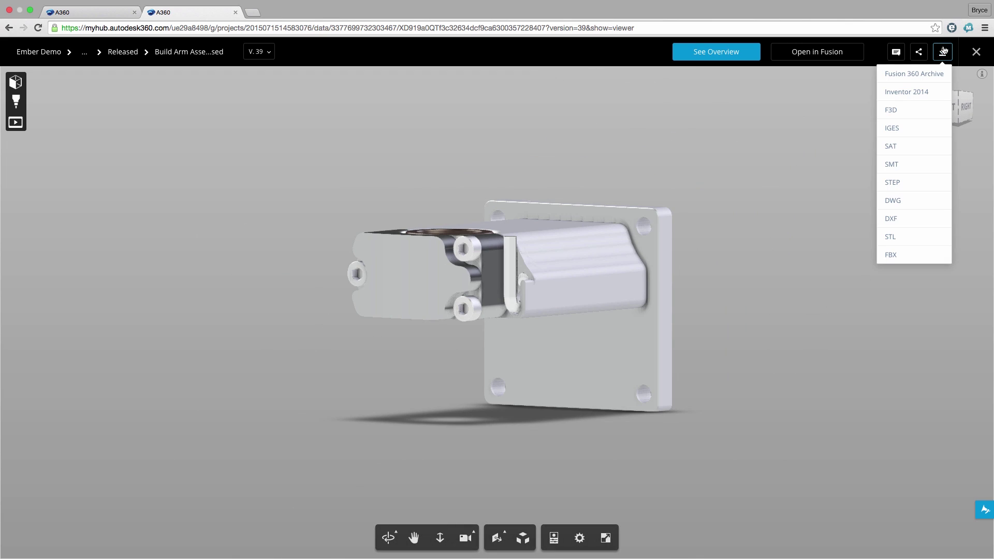
click(930, 74)
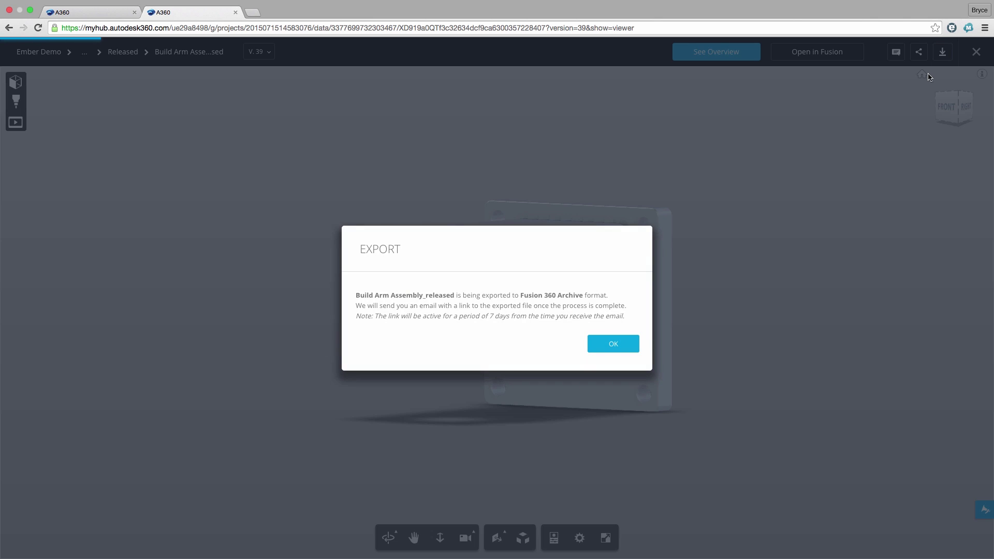
click(630, 346)
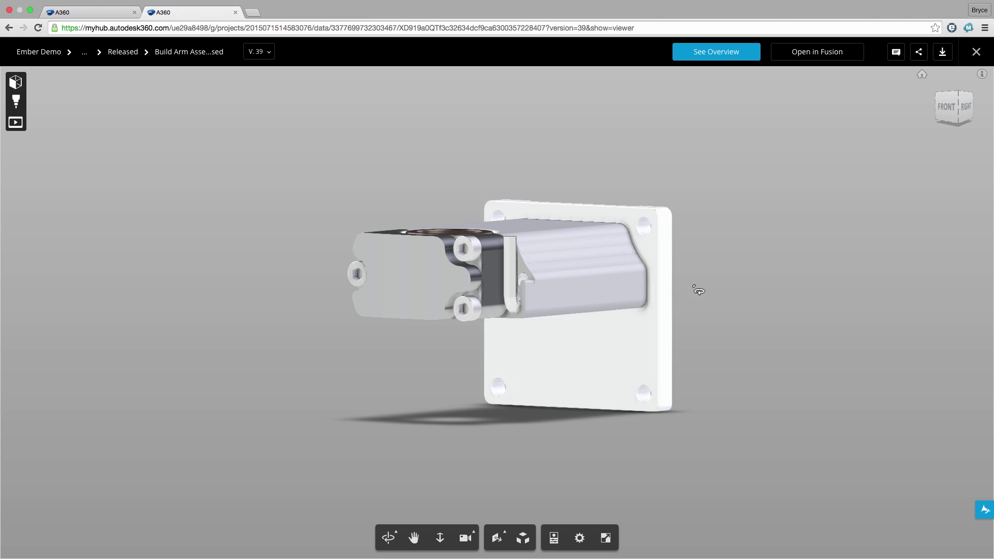
Copy the design's public share link and open it in a new tab.
click(915, 56)
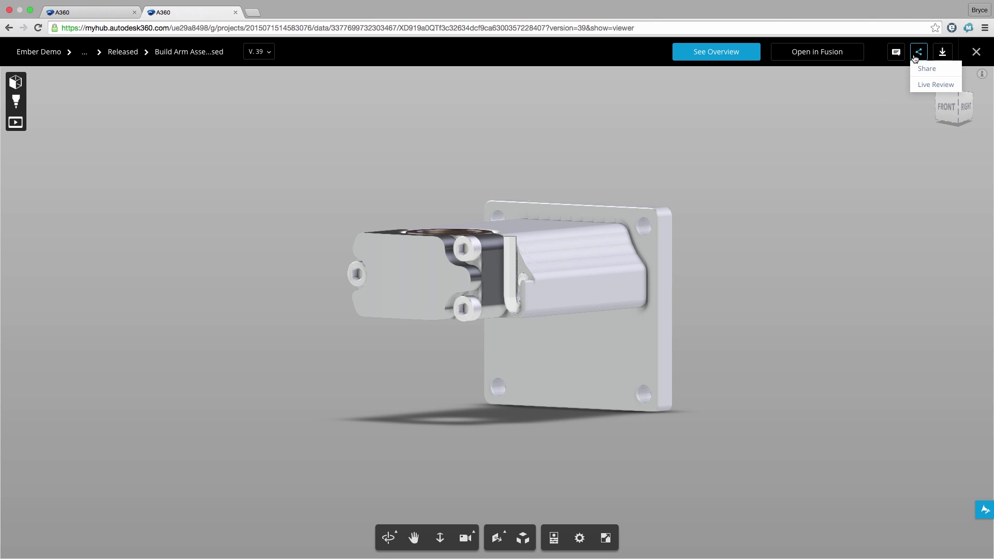
click(919, 70)
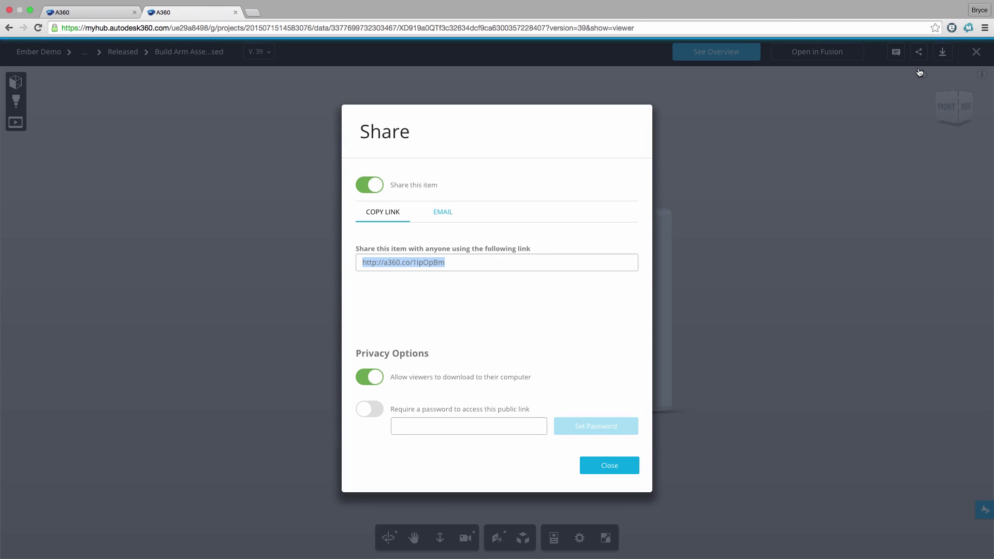
click(548, 263)
click(549, 263)
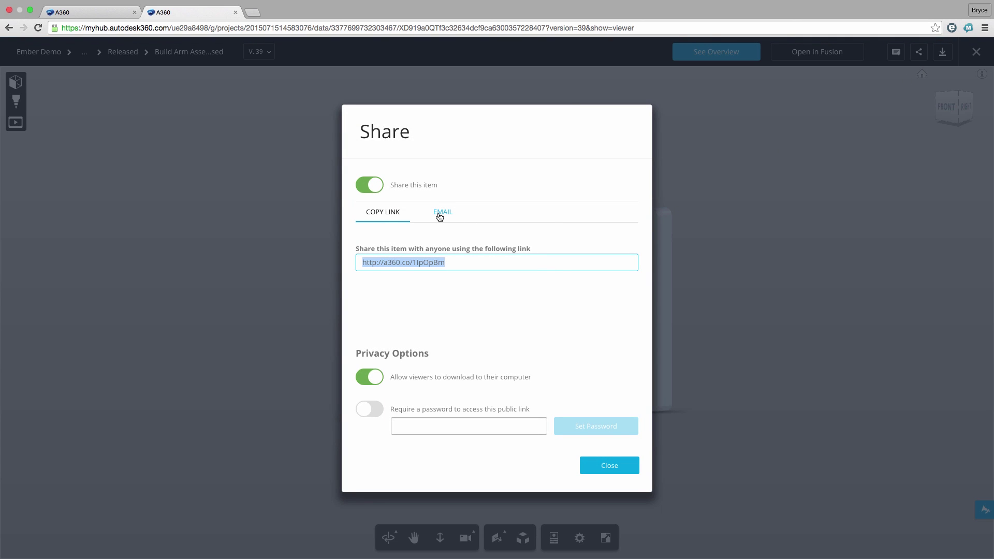
drag(293, 26, 260, 12)
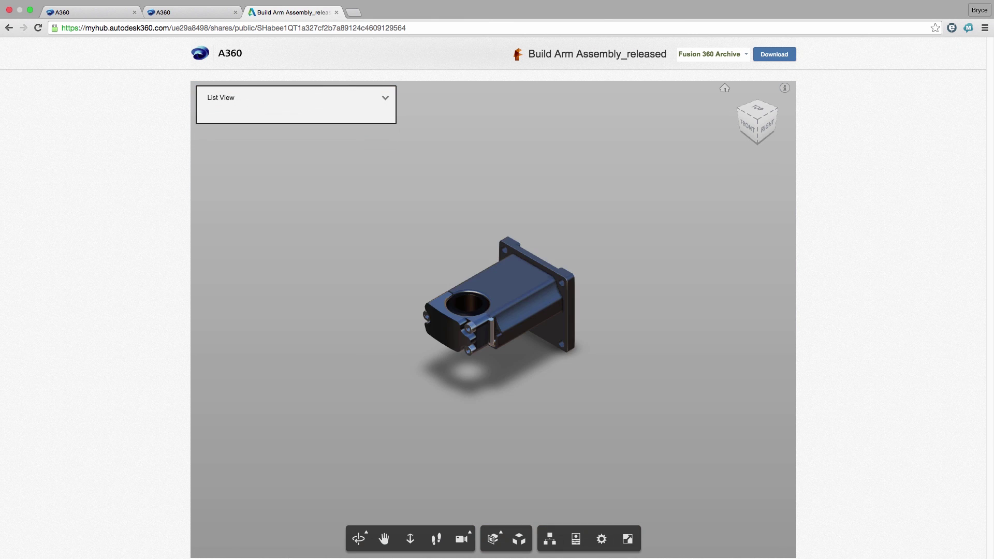
On the public page, inspect a horizontal section cut of the model, then remove it.
drag(377, 282, 385, 277)
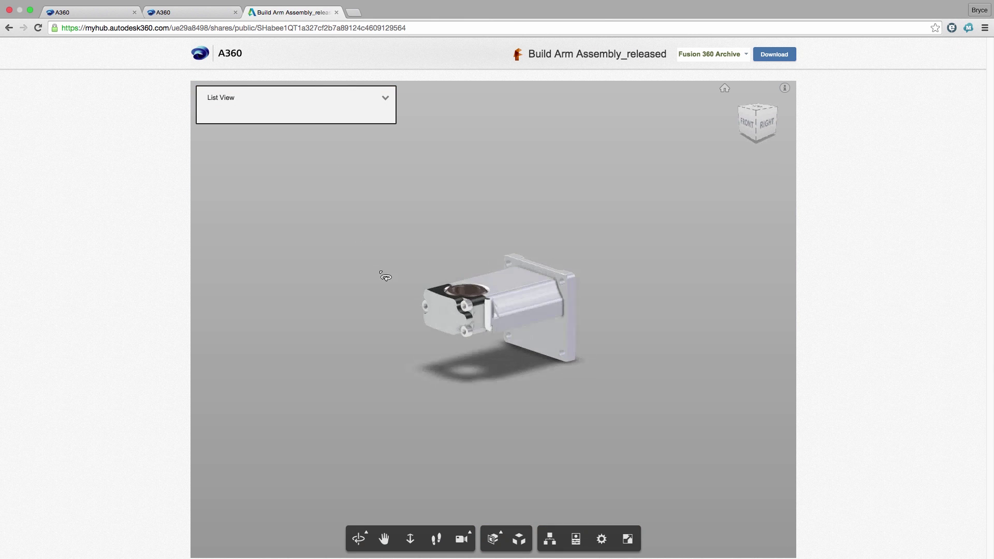
click(495, 538)
click(493, 484)
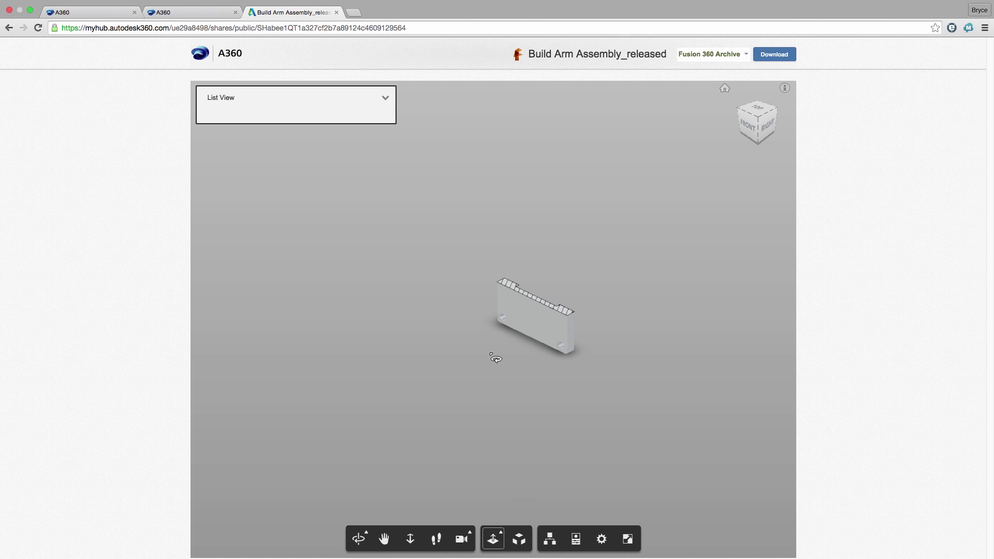
drag(496, 293, 496, 274)
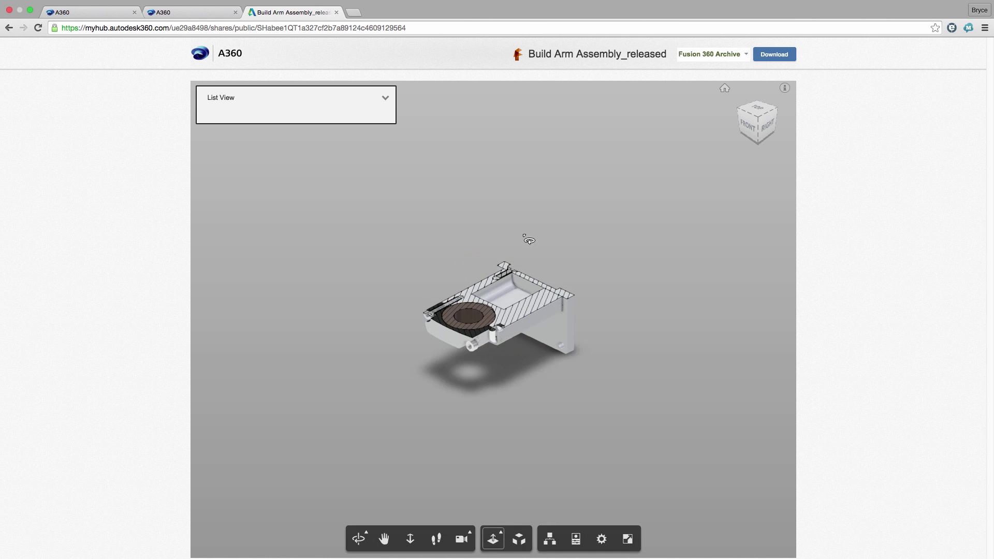
click(493, 539)
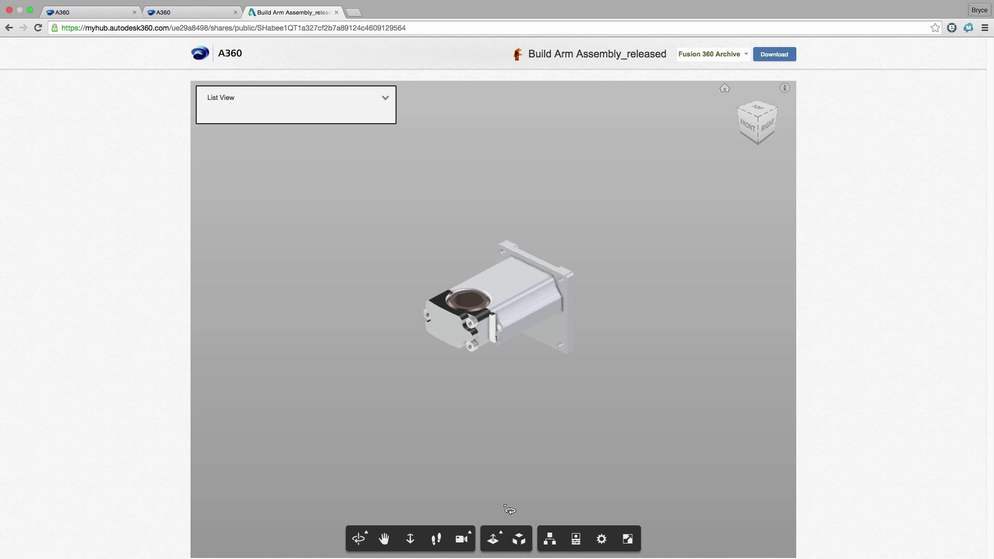
Request a STEP download of the design and confirm the email notification.
click(712, 55)
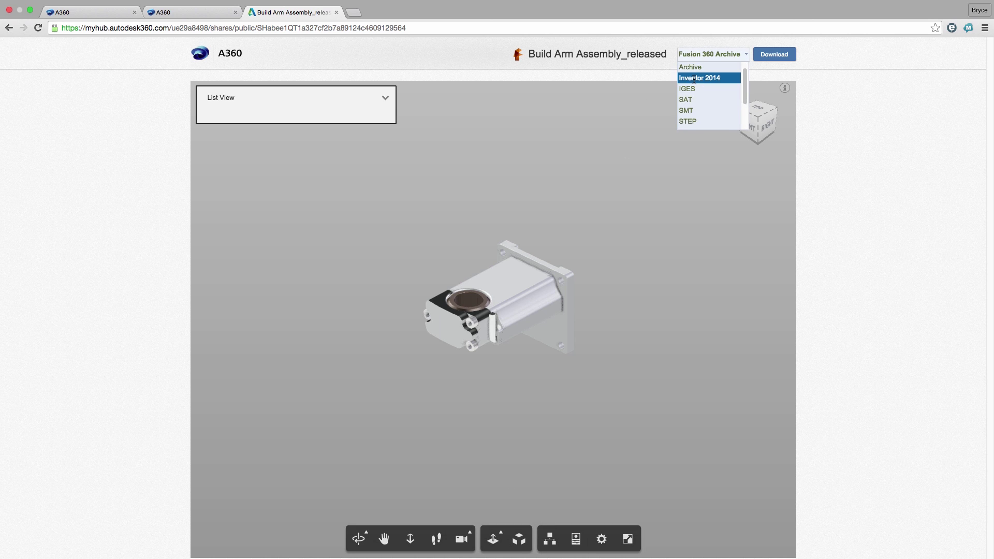
click(691, 121)
click(773, 56)
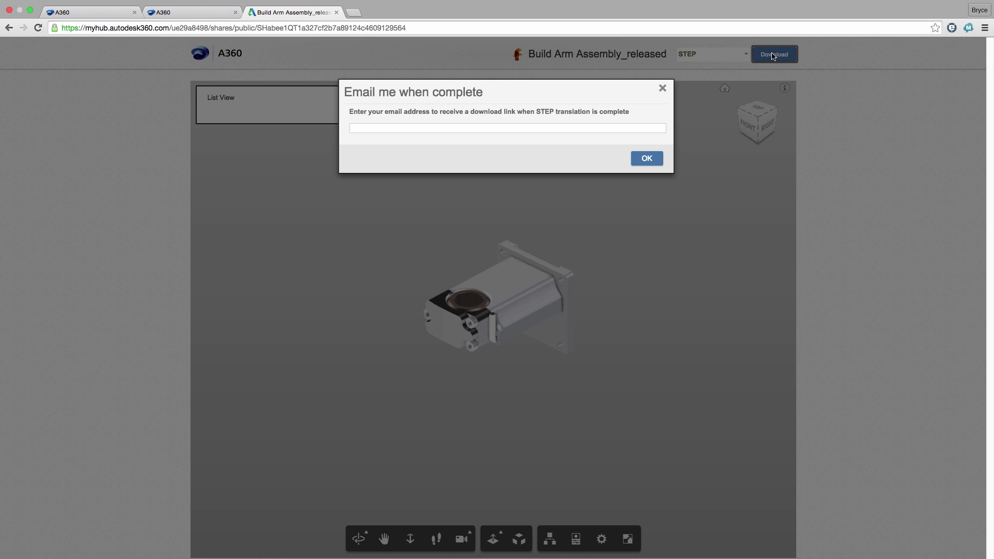
click(655, 159)
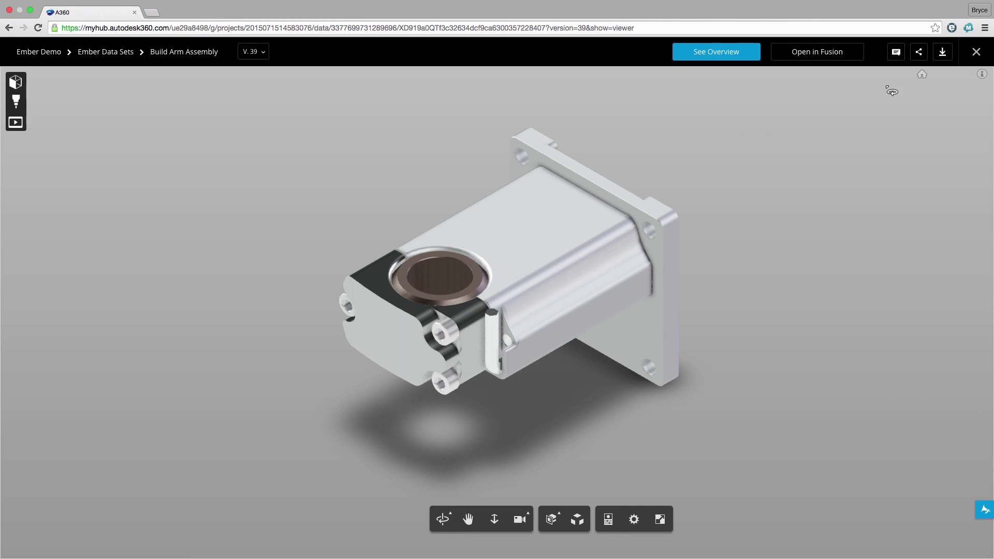
Start and join a live review session, then copy its invite link.
click(919, 51)
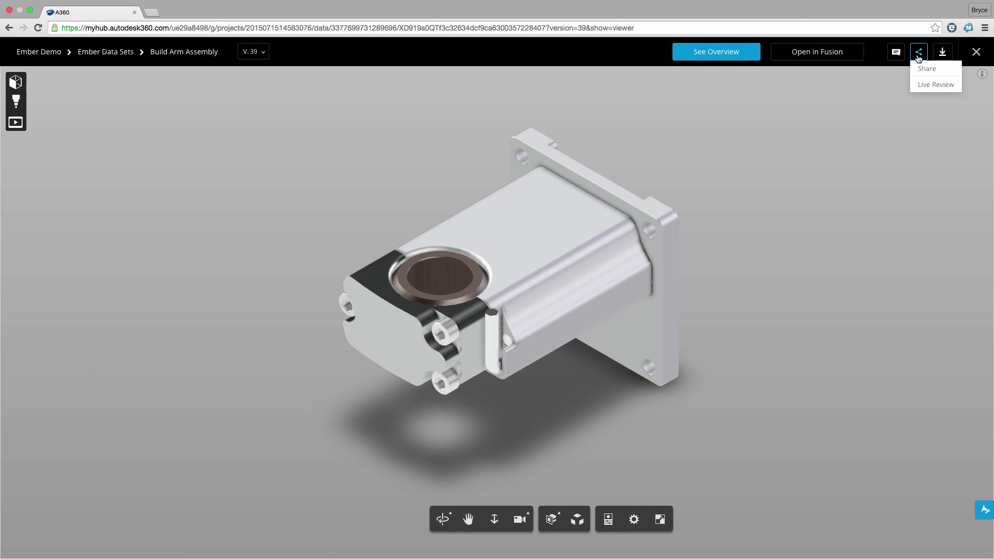
click(920, 85)
click(632, 356)
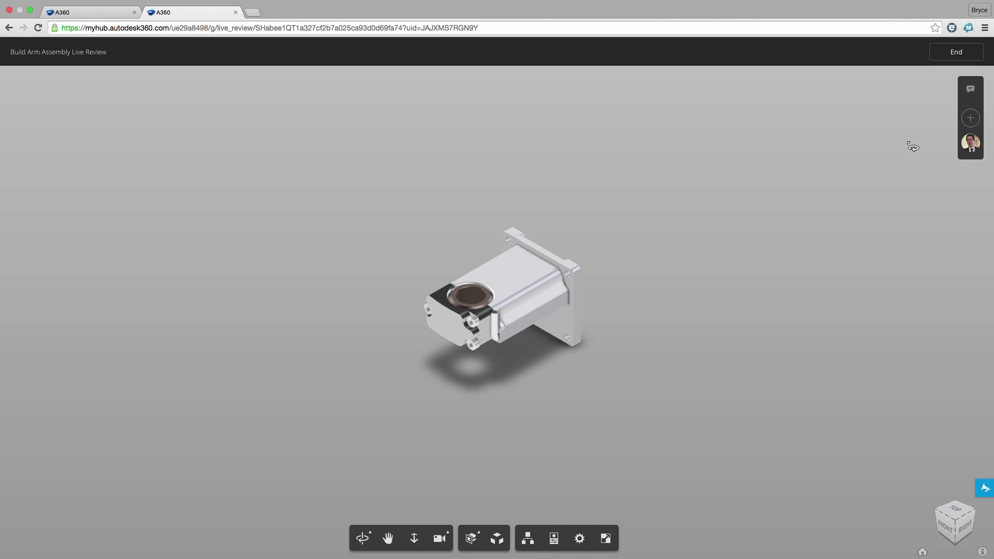
click(965, 122)
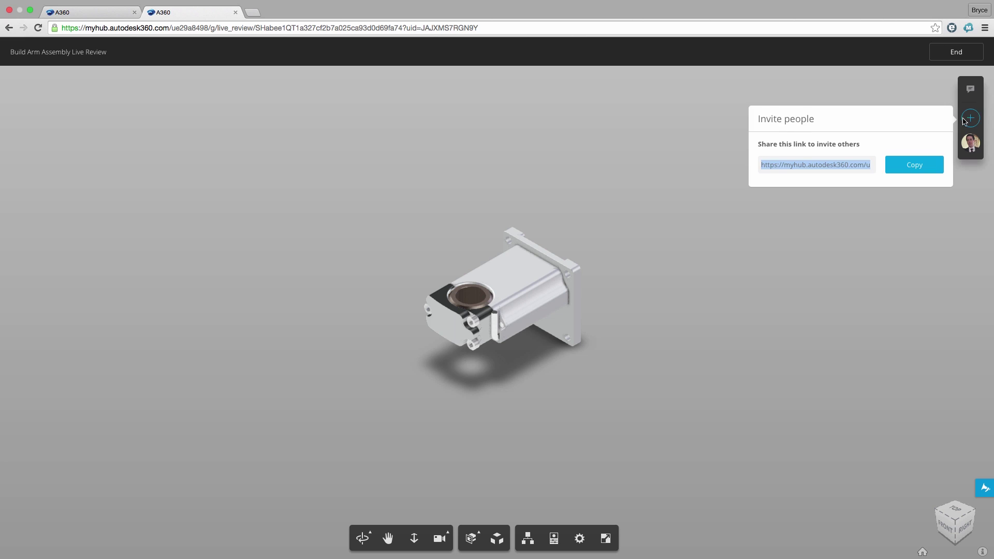
click(910, 166)
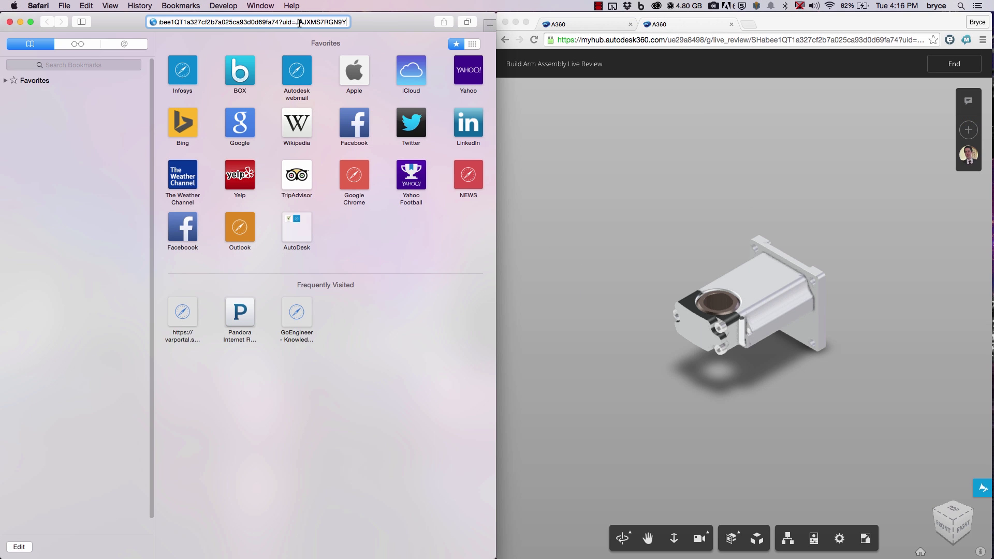
Join the live review from the second browser under a guest name.
key(Return)
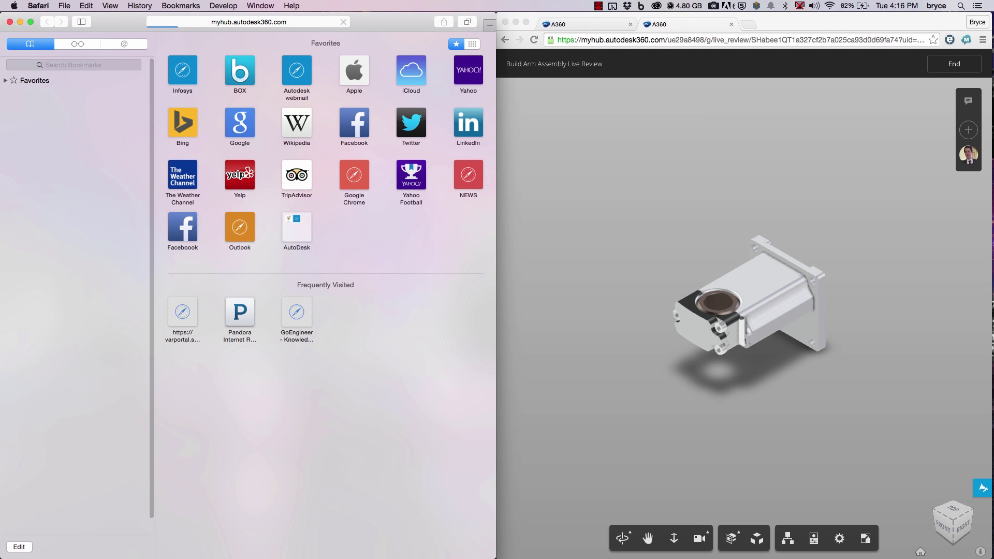
text(Mac)
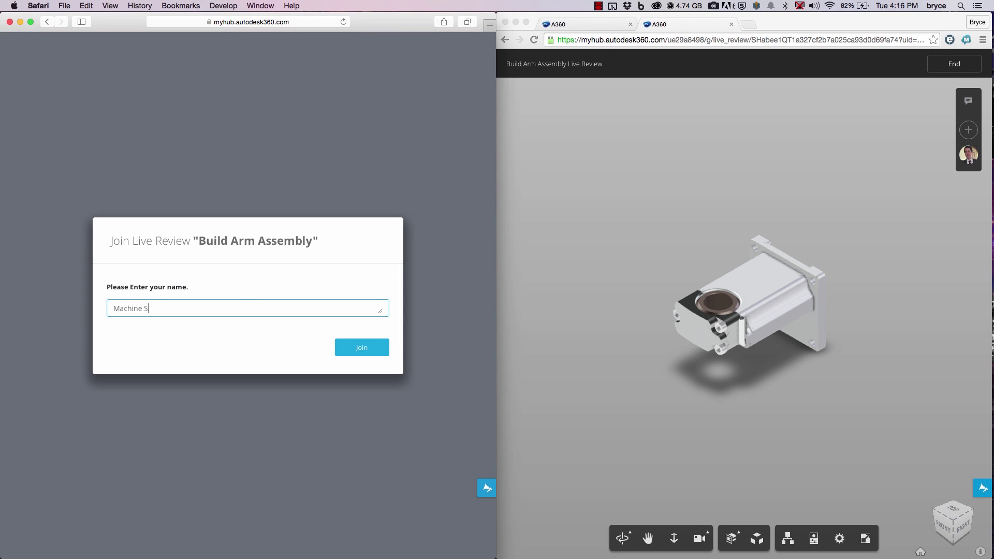
text(hine S)
key(Return)
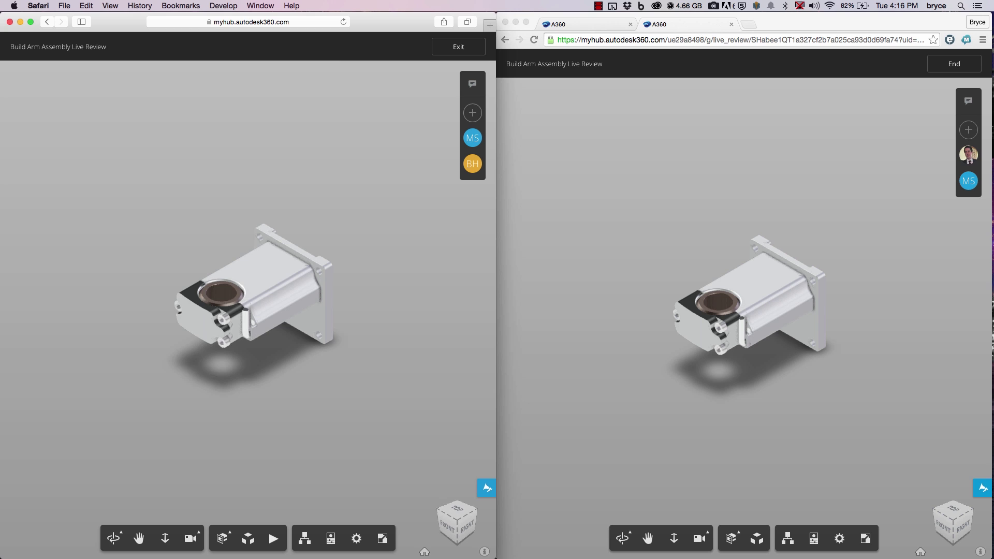
Orbit the shared model in both windows and show a lengthwise section cut.
click(620, 228)
drag(719, 294, 777, 355)
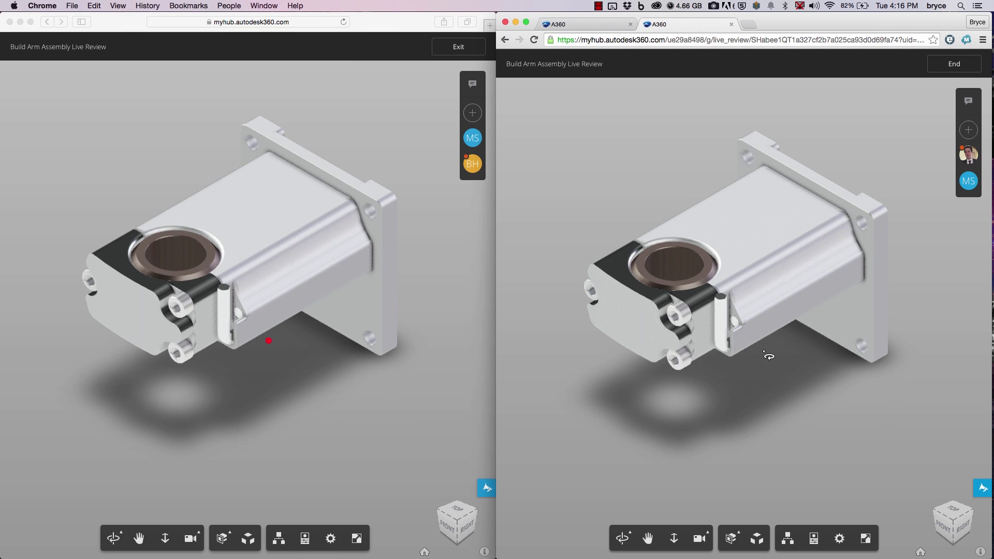
scroll(664, 357, up, 3)
drag(665, 357, 773, 365)
click(320, 407)
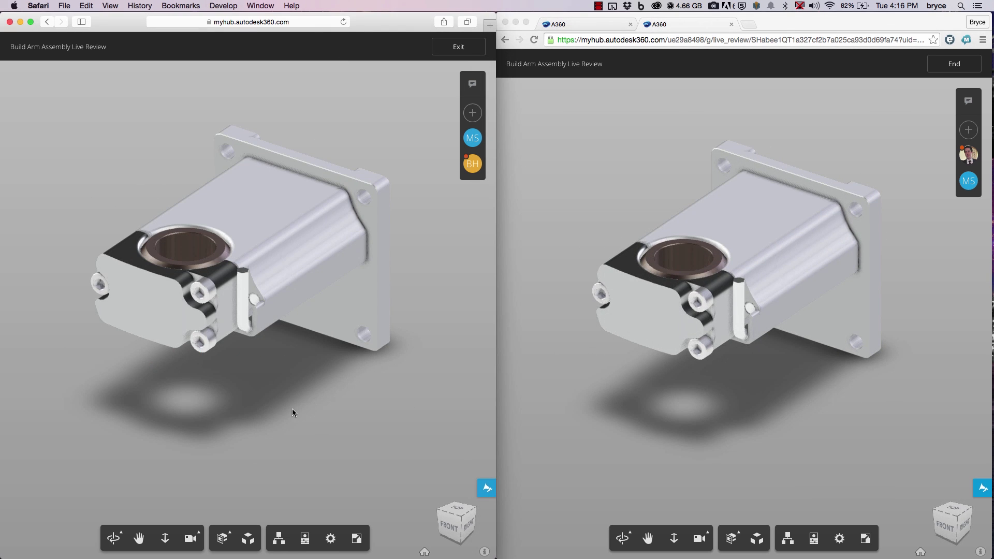
drag(294, 412, 246, 455)
click(222, 538)
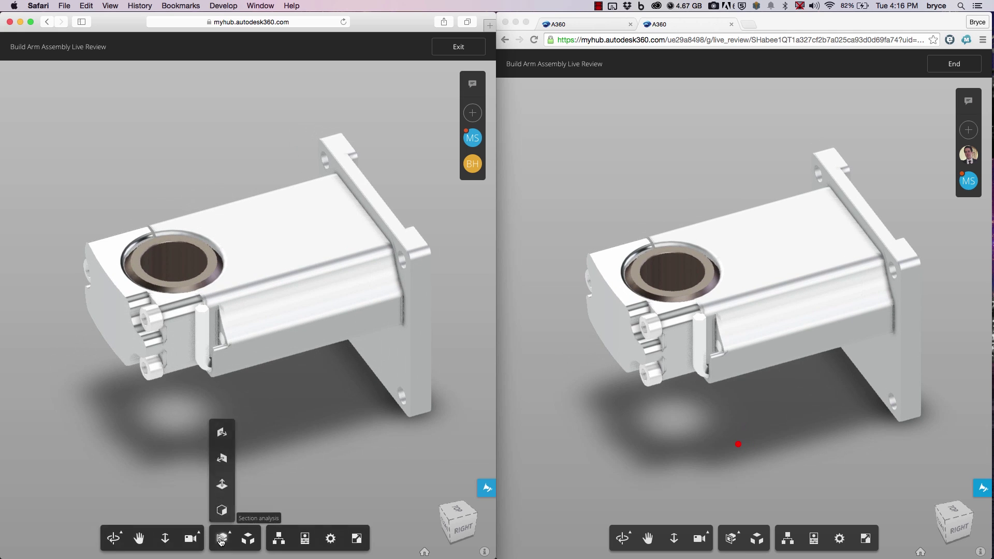
click(222, 458)
drag(224, 326, 306, 317)
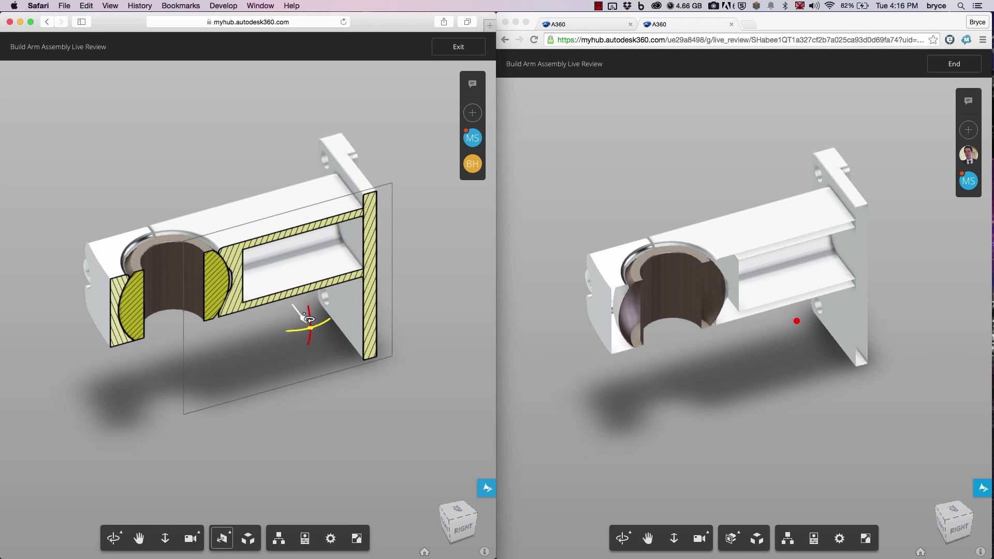
Exchange chat messages giving the manufacturing go-ahead, with the host replying 'Awesome'.
click(472, 85)
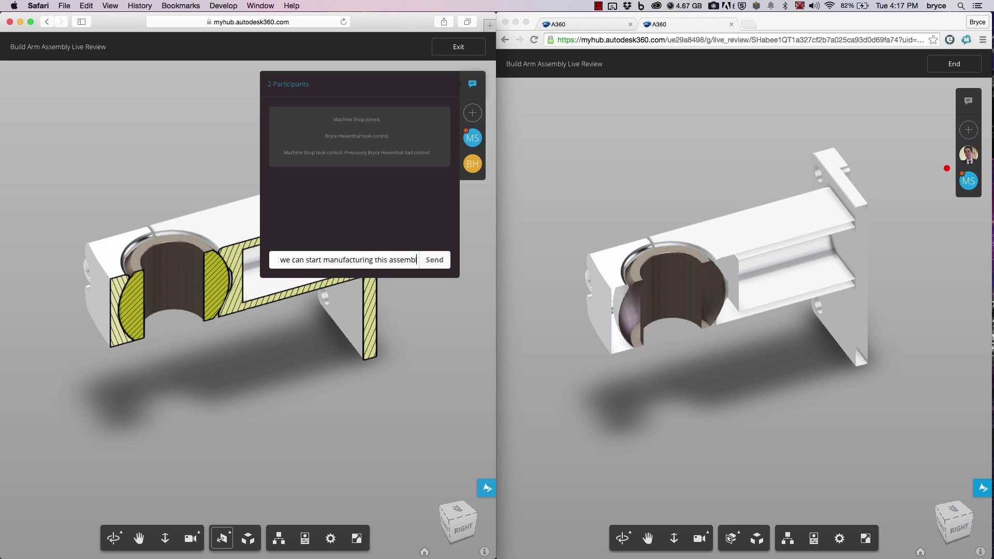
text(y)
key(Return)
click(968, 100)
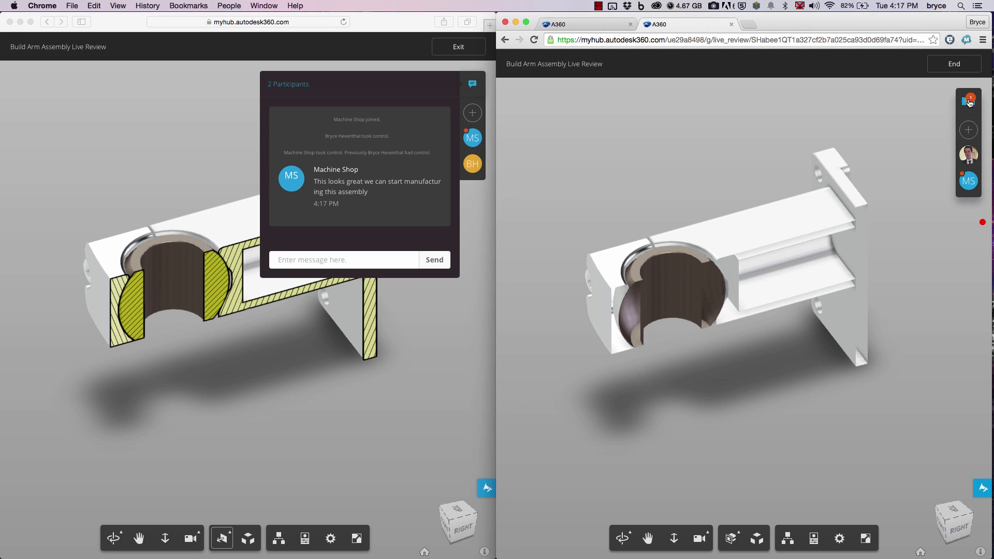
text(Awesome)
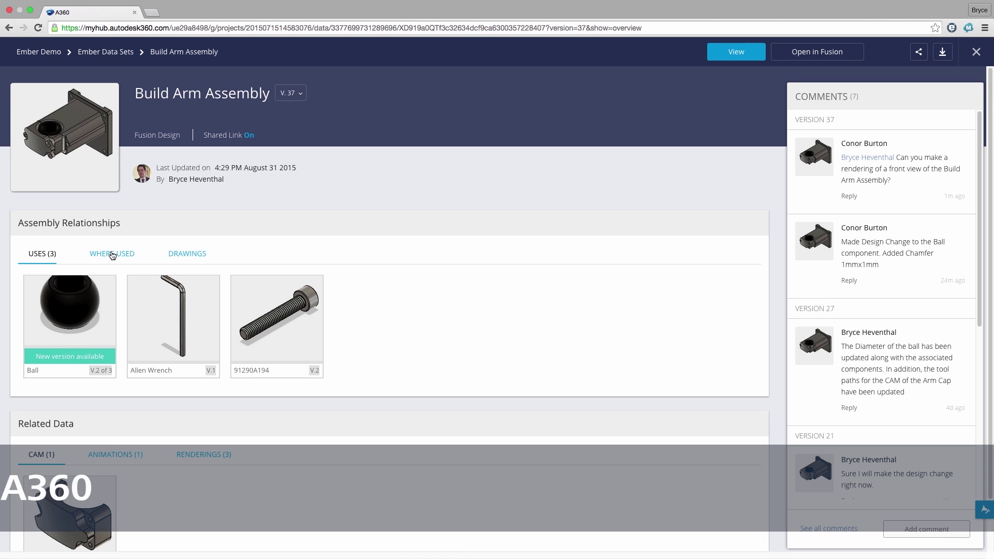
Check the assembly's Where Used and Drawings, then start the Fusion 360 free trial download.
click(113, 254)
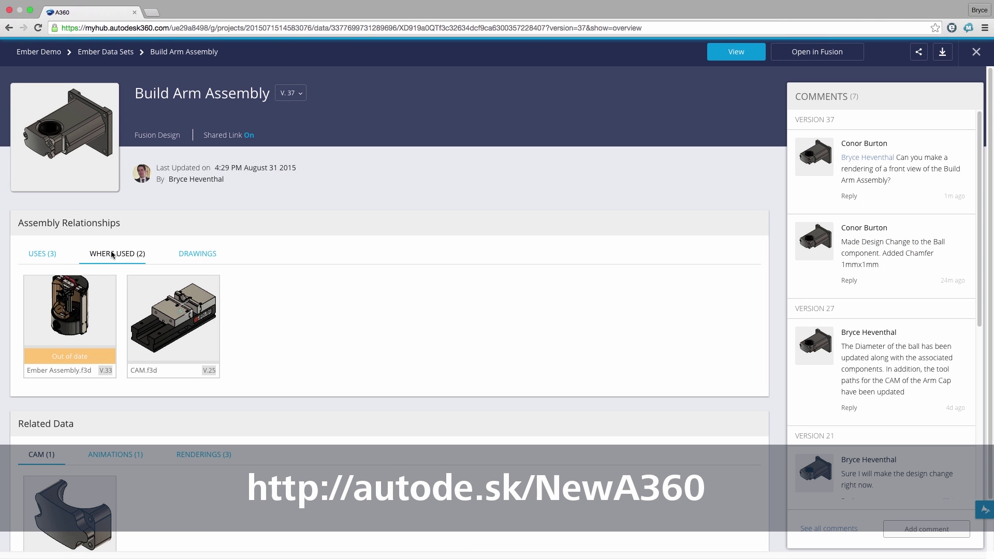
click(196, 255)
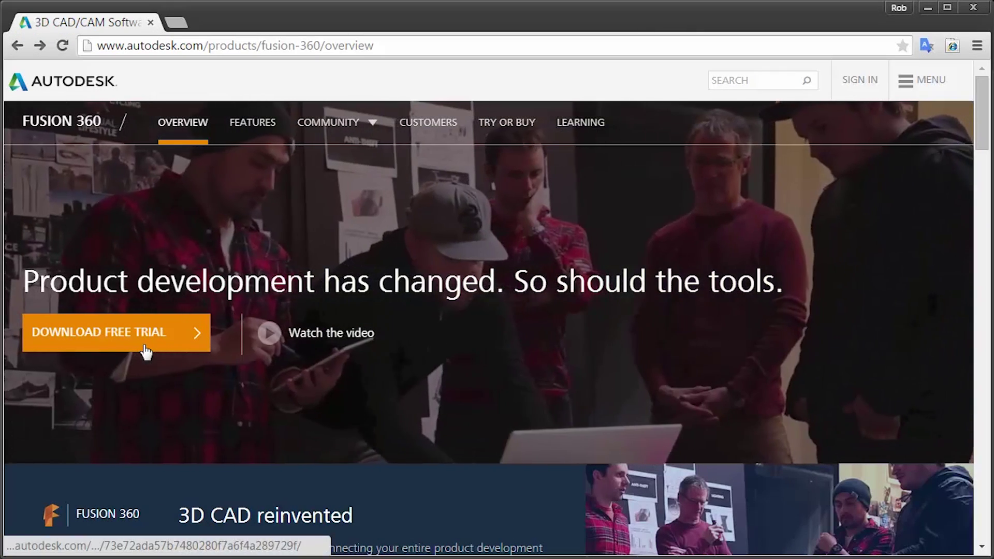
click(147, 351)
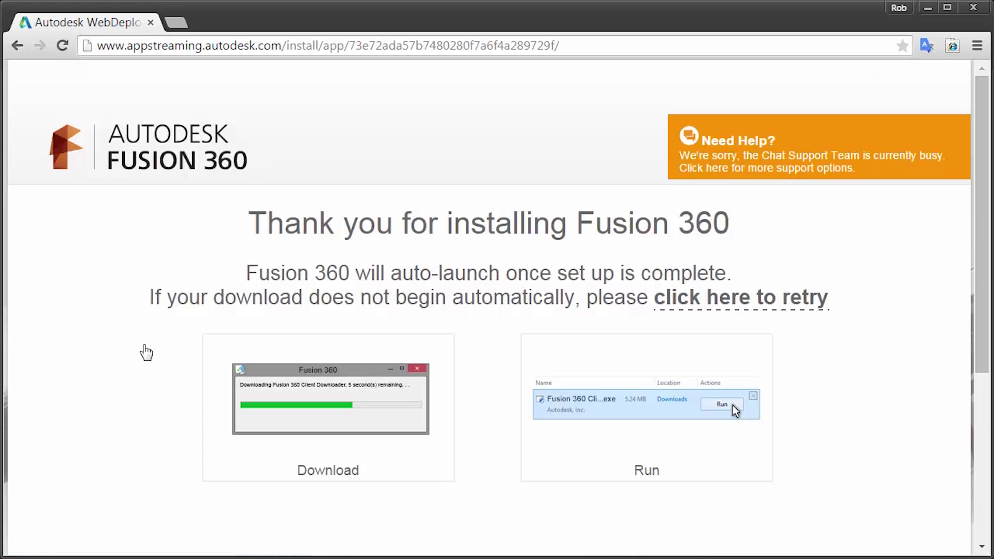